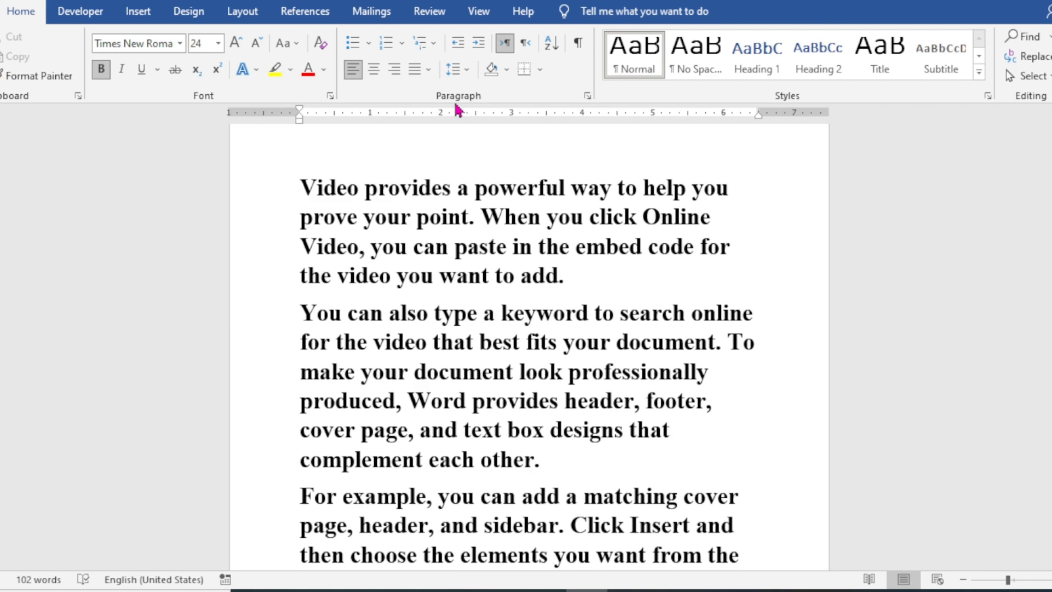
Step: Look through the document's sample paragraphs and the start of the word list under the sorting heading
{"action": "scroll", "coordinate": [543, 308], "scroll_direction": "down", "scroll_amount": 10}
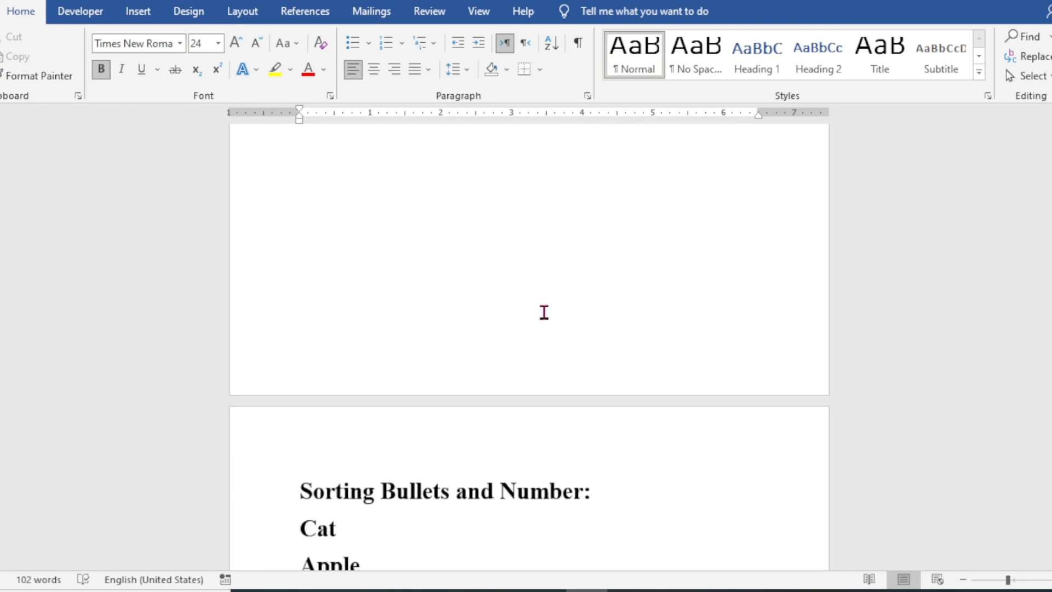
{"action": "scroll", "coordinate": [544, 312], "scroll_direction": "down", "scroll_amount": 2}
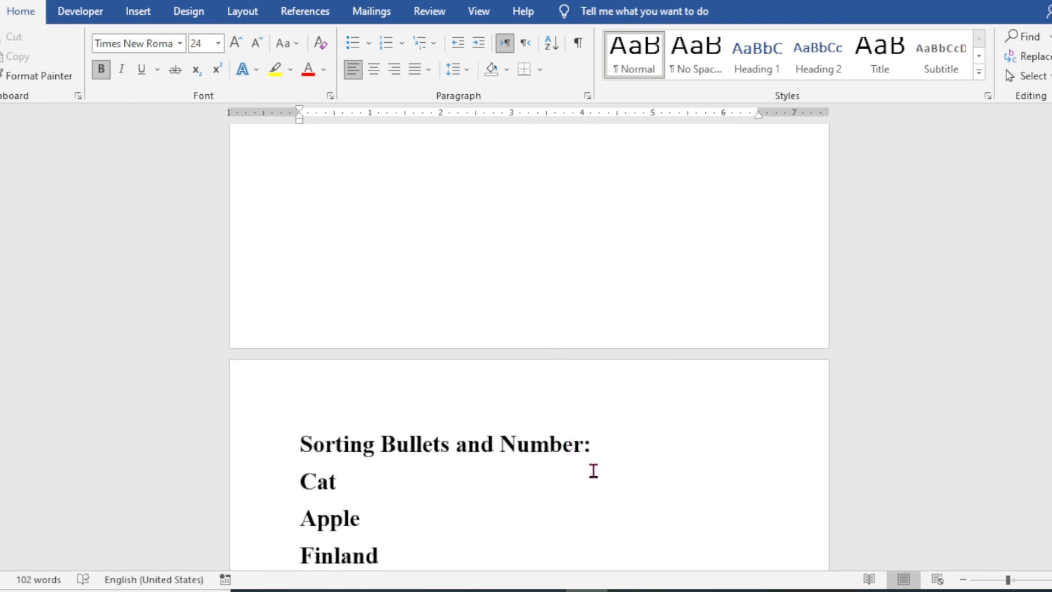
{"action": "scroll", "coordinate": [594, 470], "scroll_direction": "down", "scroll_amount": 3}
{"action": "scroll", "coordinate": [595, 470], "scroll_direction": "up", "scroll_amount": 18}
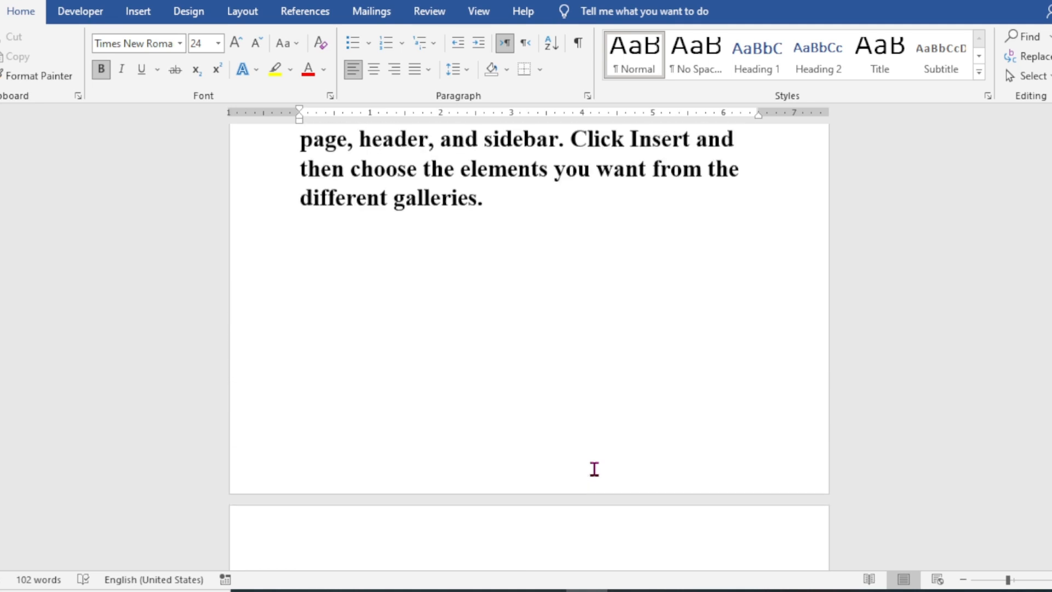
{"action": "scroll", "coordinate": [596, 468], "scroll_direction": "up", "scroll_amount": 6}
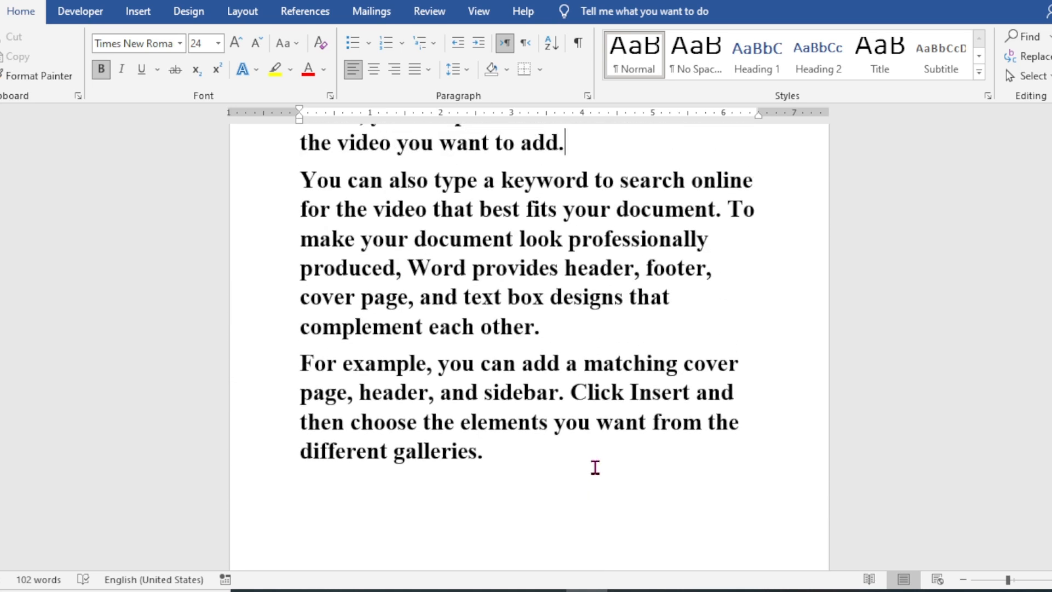
{"action": "scroll", "coordinate": [595, 468], "scroll_direction": "up", "scroll_amount": 2}
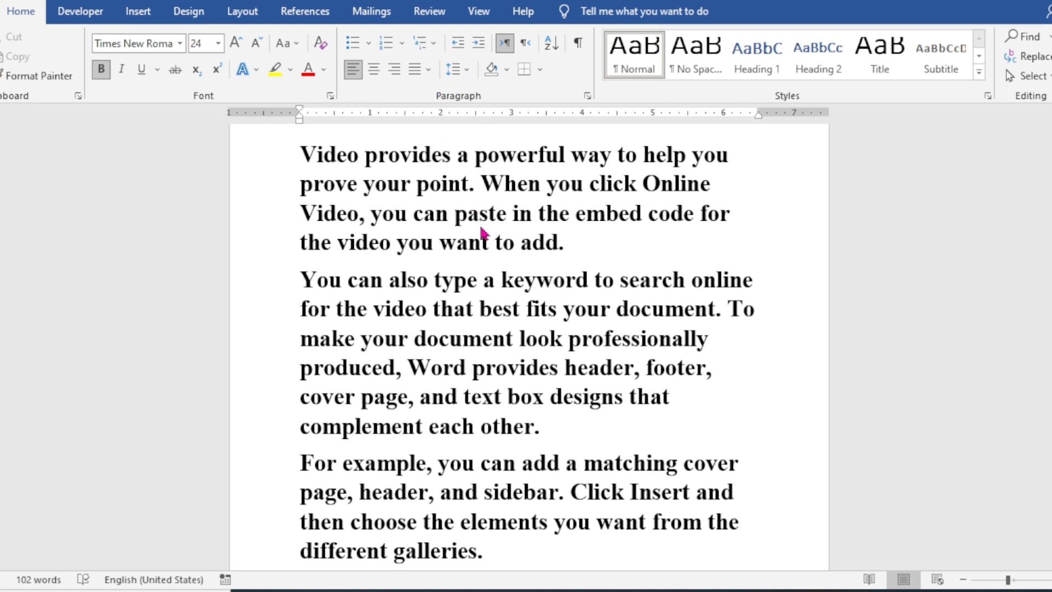
{"action": "scroll", "coordinate": [590, 255], "scroll_direction": "up", "scroll_amount": 1}
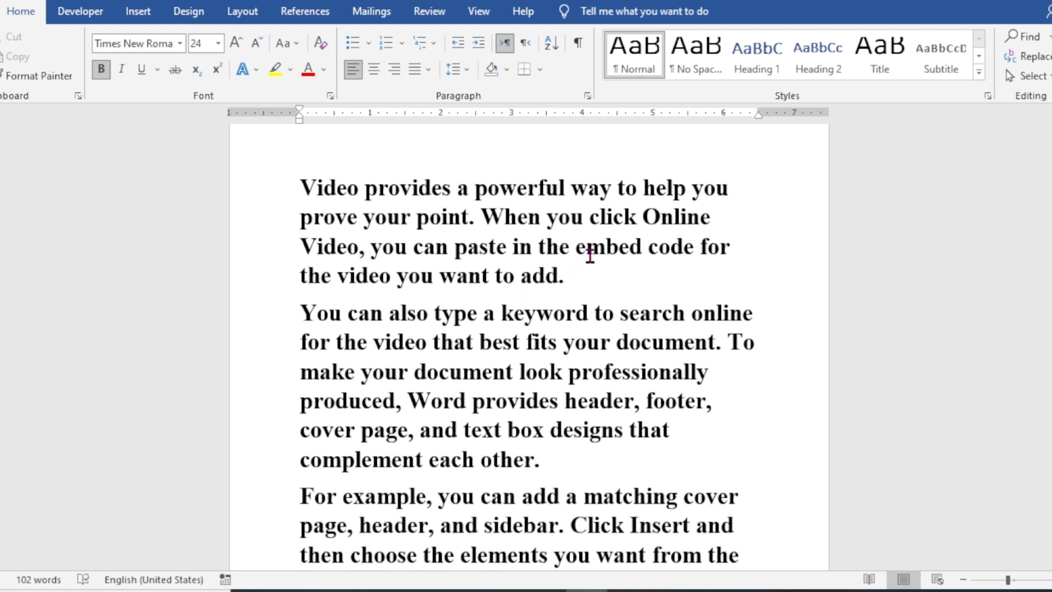
{"action": "scroll", "coordinate": [590, 256], "scroll_direction": "down", "scroll_amount": 1}
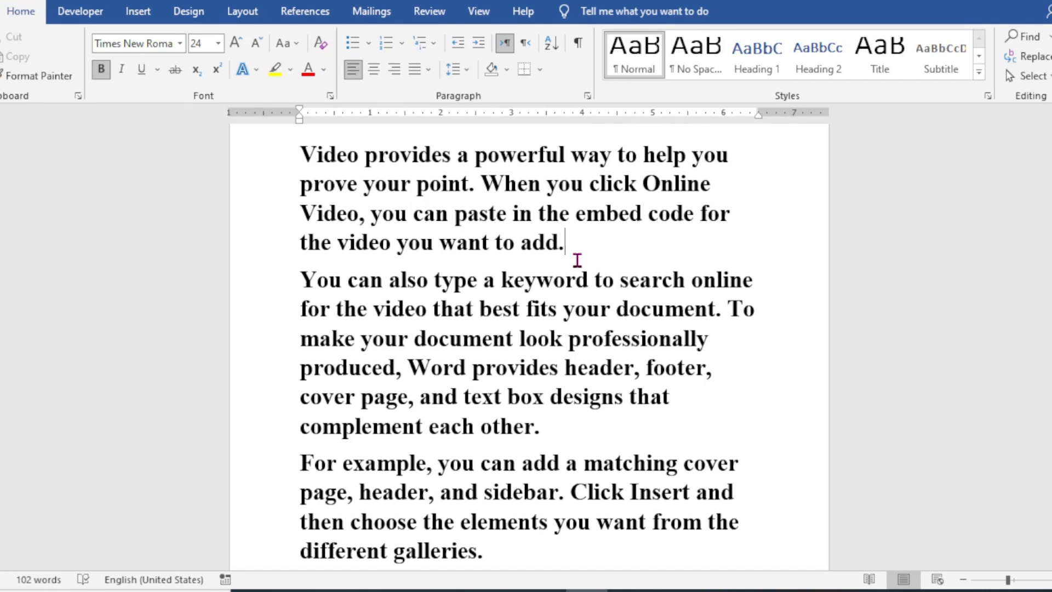
{"action": "left_click", "coordinate": [364, 156]}
{"action": "left_click", "coordinate": [731, 164]}
{"action": "left_click_drag", "start_coordinate": [731, 169], "coordinate": [735, 193]}
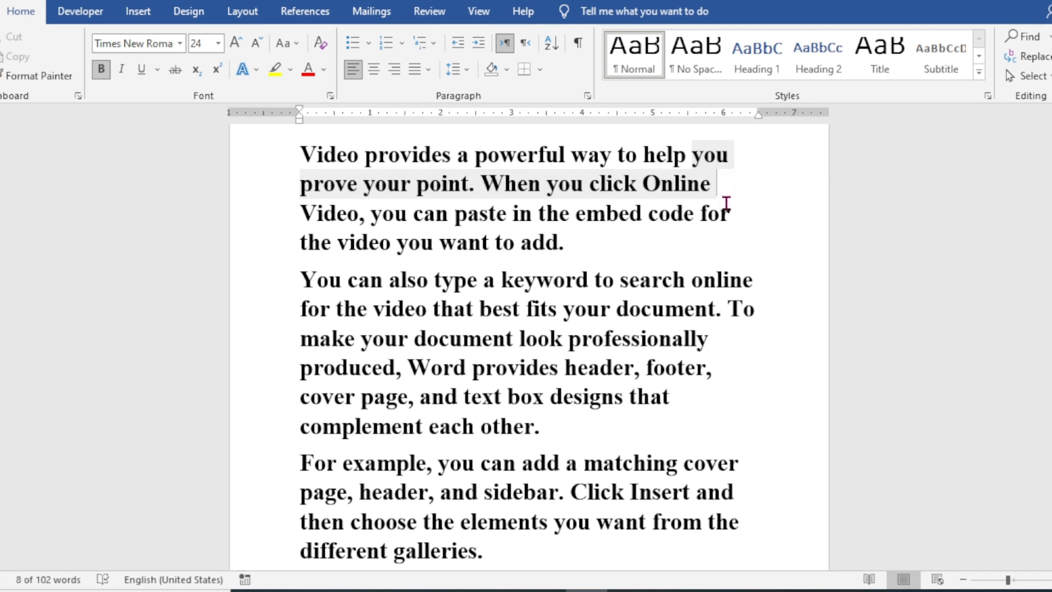
{"action": "left_click", "coordinate": [617, 227]}
{"action": "left_click", "coordinate": [715, 182]}
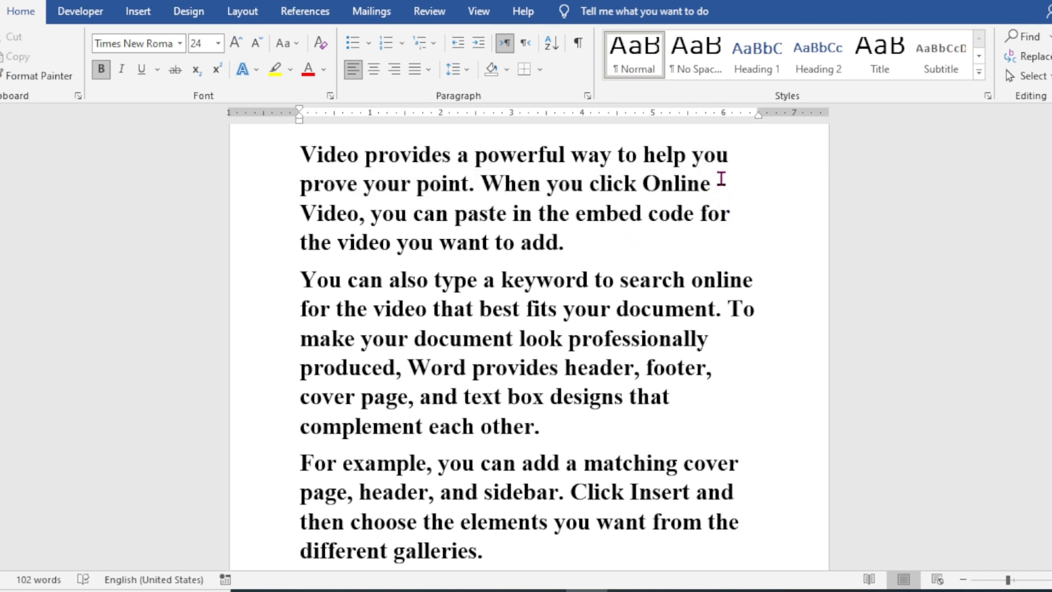
{"action": "left_click", "coordinate": [597, 237]}
Step: Set the first paragraph's alignment to Justify and change it to Center
{"action": "left_click", "coordinate": [425, 215]}
{"action": "left_click", "coordinate": [348, 67]}
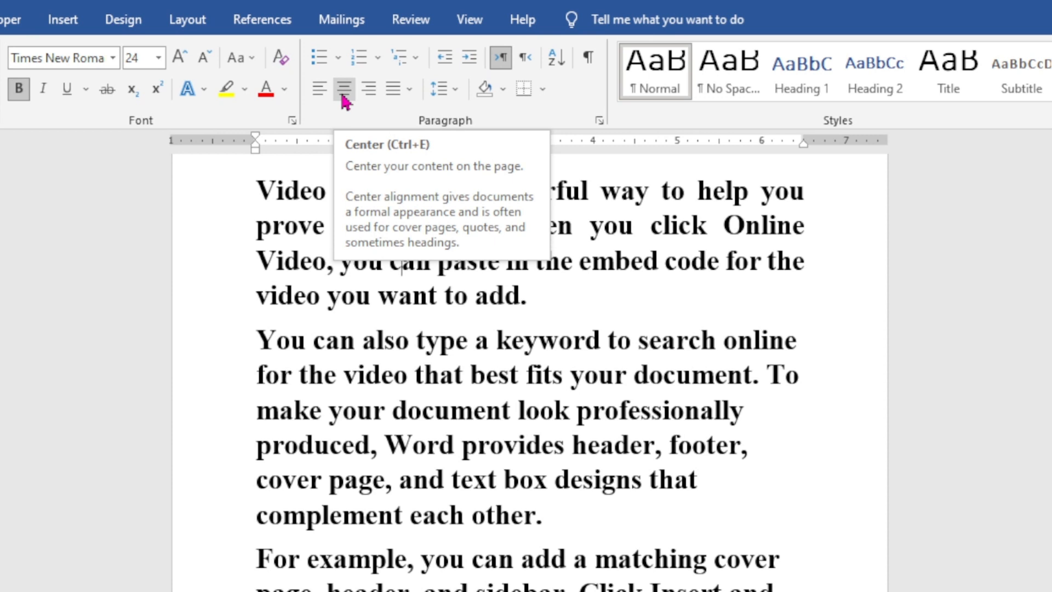
{"action": "left_click", "coordinate": [345, 90]}
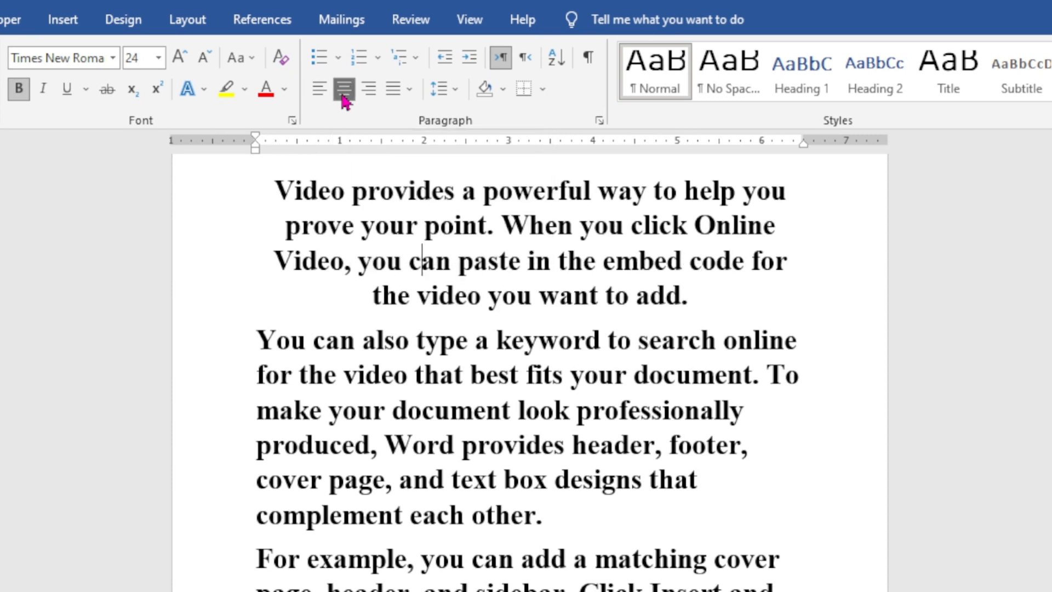
{"action": "left_click_drag", "start_coordinate": [690, 336], "coordinate": [293, 289]}
{"action": "left_click", "coordinate": [416, 390]}
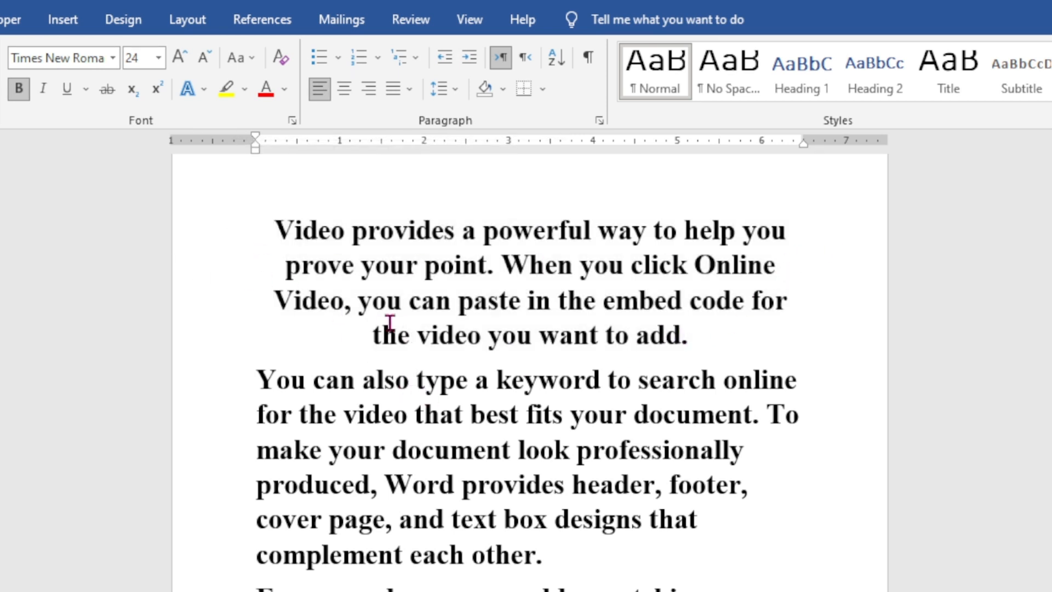
Step: Align the first paragraph to the right margin and change its alignment to the plain Justify option
{"action": "left_click", "coordinate": [521, 301]}
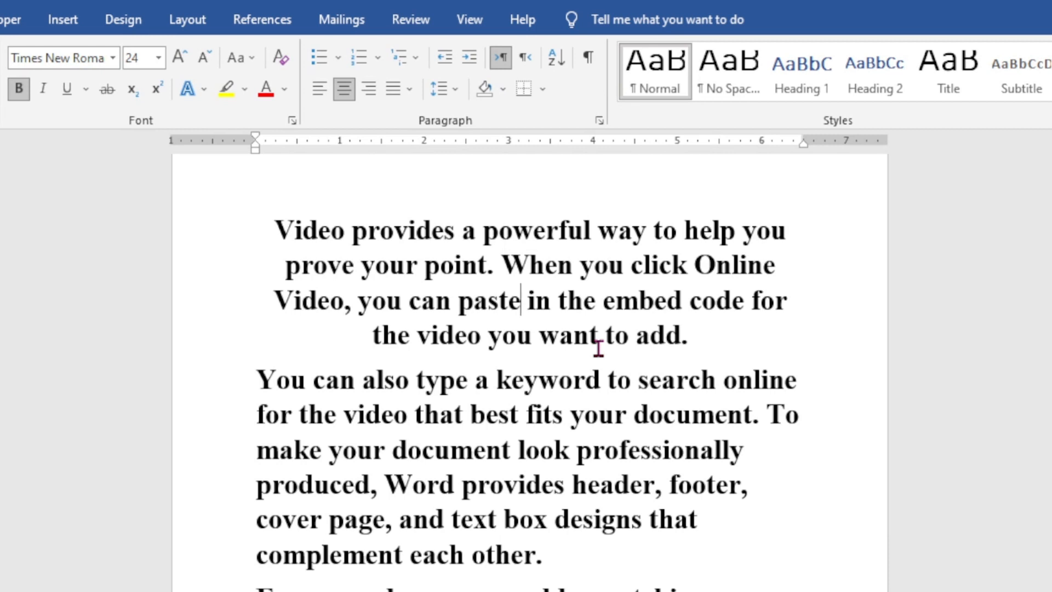
{"action": "left_click", "coordinate": [370, 101]}
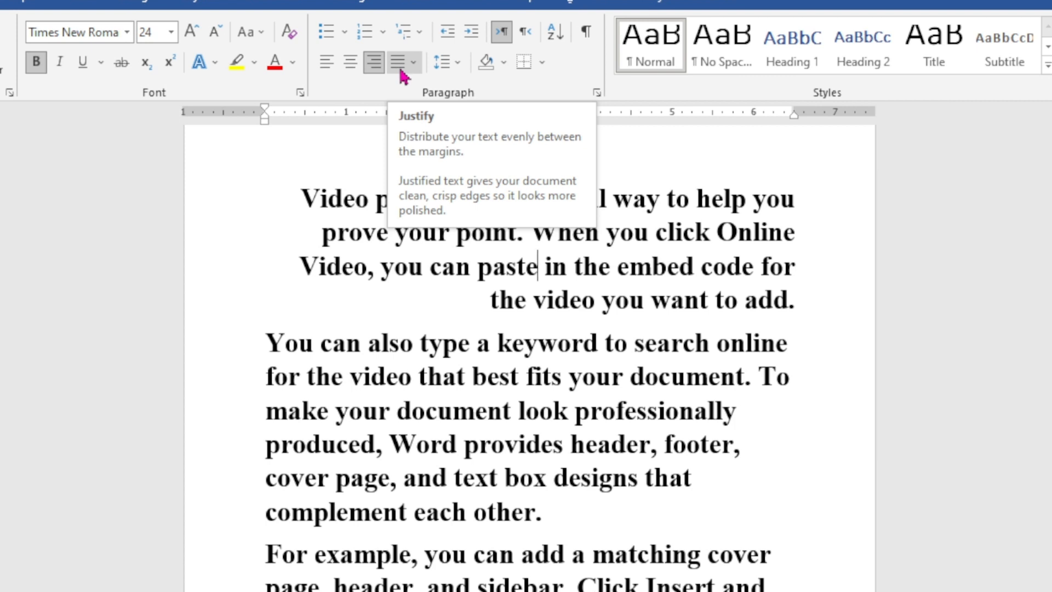
{"action": "left_click", "coordinate": [400, 64]}
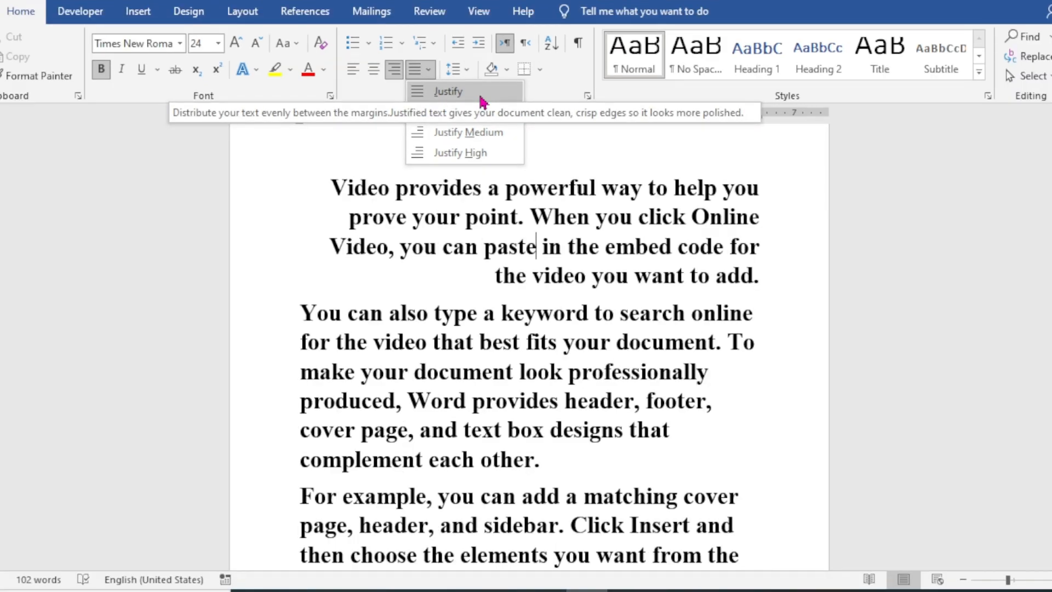
{"action": "left_click", "coordinate": [481, 99]}
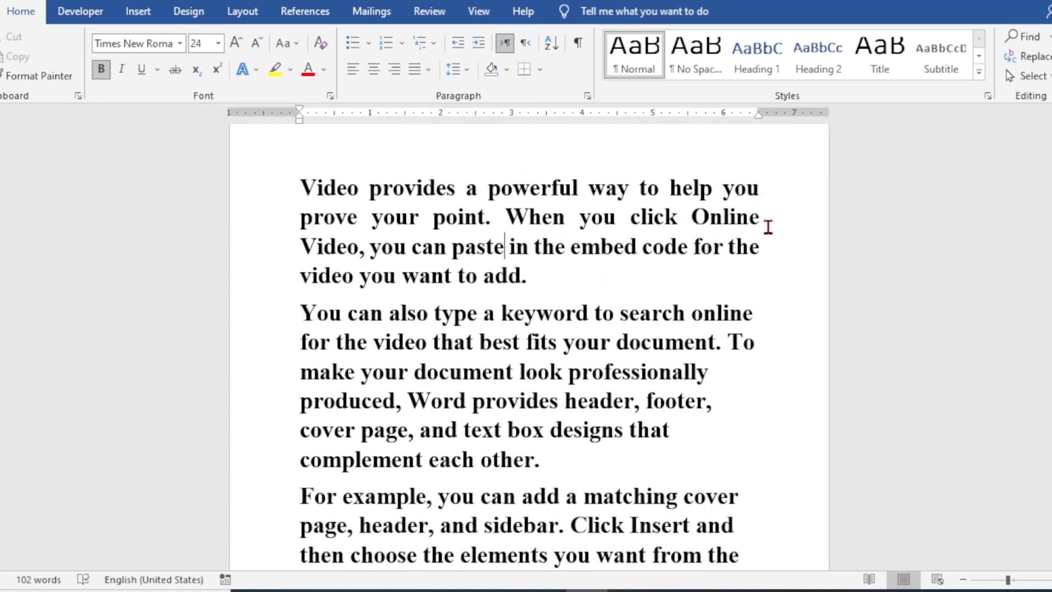
{"action": "left_click", "coordinate": [544, 265]}
{"action": "scroll", "coordinate": [539, 281], "scroll_direction": "down", "scroll_amount": 2}
{"action": "scroll", "coordinate": [538, 281], "scroll_direction": "up", "scroll_amount": 2}
Step: Preview the line spacing presets up to 3.0 on the first paragraph without applying one
{"action": "left_click", "coordinate": [469, 215]}
{"action": "left_click", "coordinate": [467, 71]}
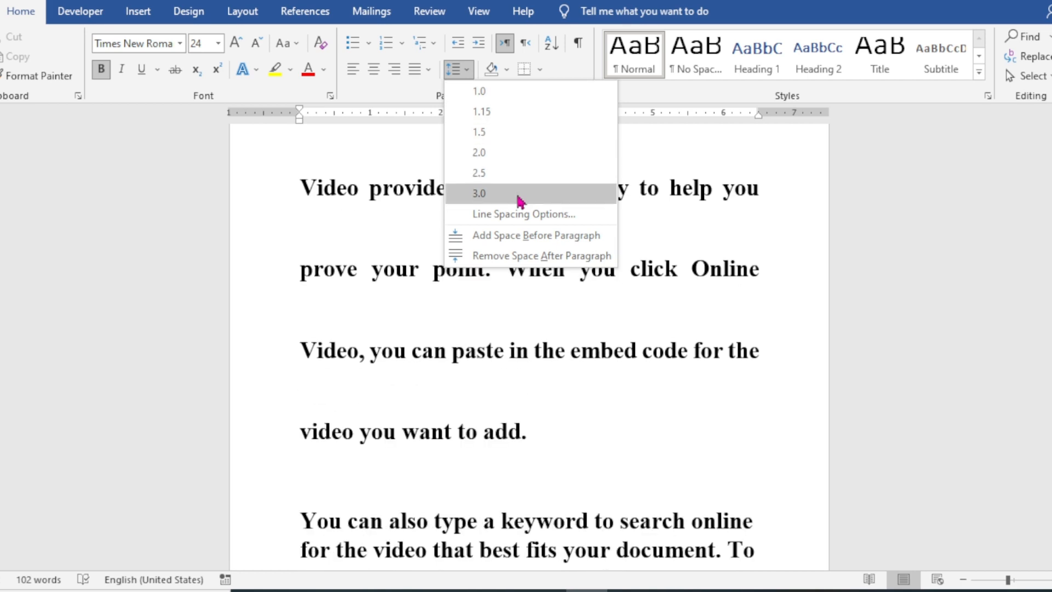
{"action": "left_click", "coordinate": [774, 271]}
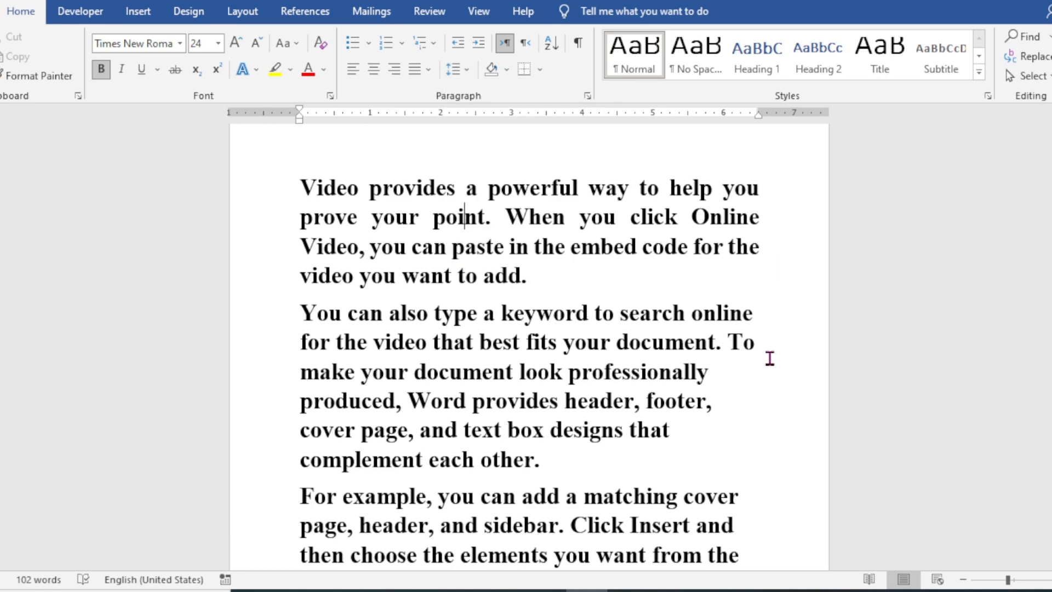
{"action": "scroll", "coordinate": [612, 438], "scroll_direction": "down", "scroll_amount": 2}
{"action": "scroll", "coordinate": [601, 479], "scroll_direction": "up", "scroll_amount": 1}
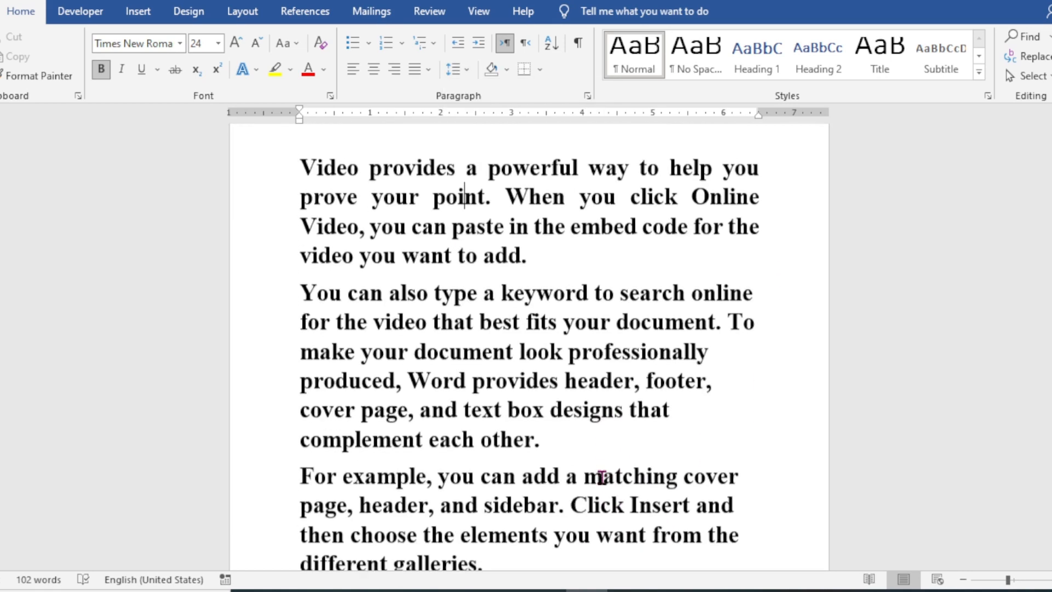
Step: Select all three sample paragraphs, view their detailed line spacing options, and close the Paragraph dialog
{"action": "left_click_drag", "start_coordinate": [539, 548], "coordinate": [313, 145]}
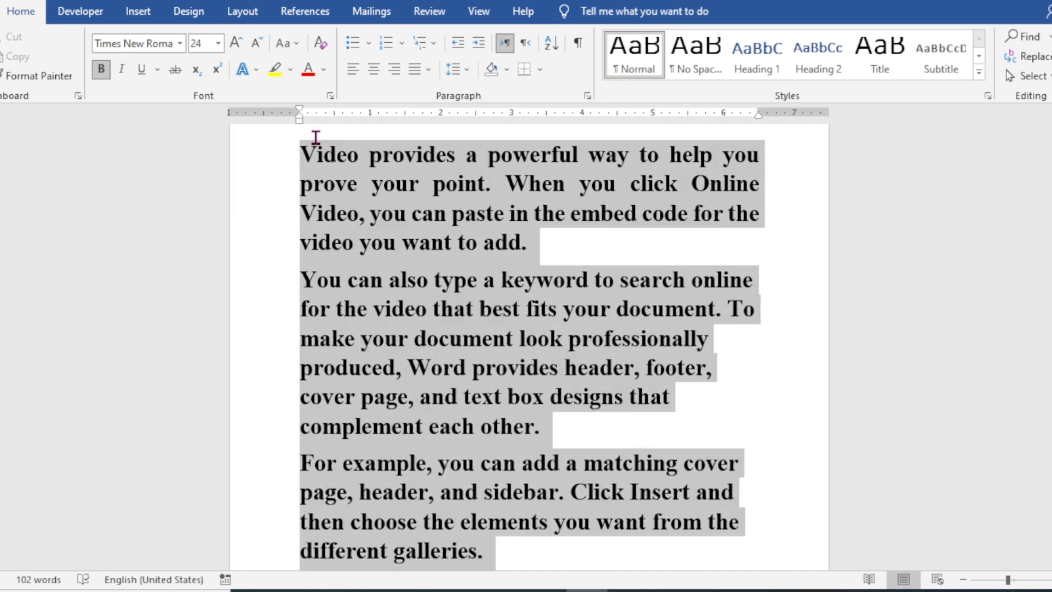
{"action": "scroll", "coordinate": [403, 279], "scroll_direction": "up", "scroll_amount": 1}
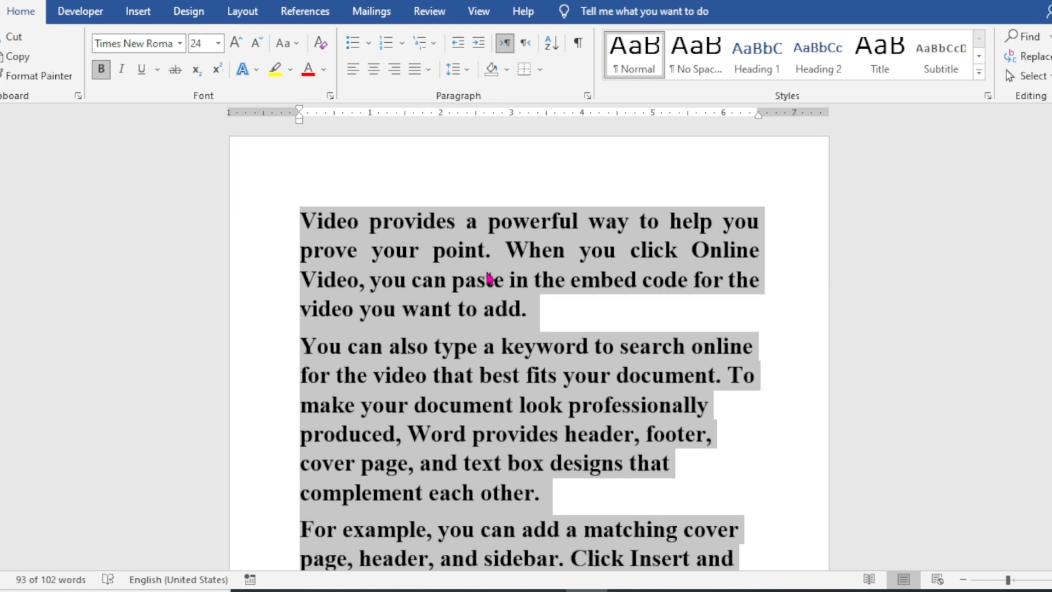
{"action": "left_click", "coordinate": [466, 70]}
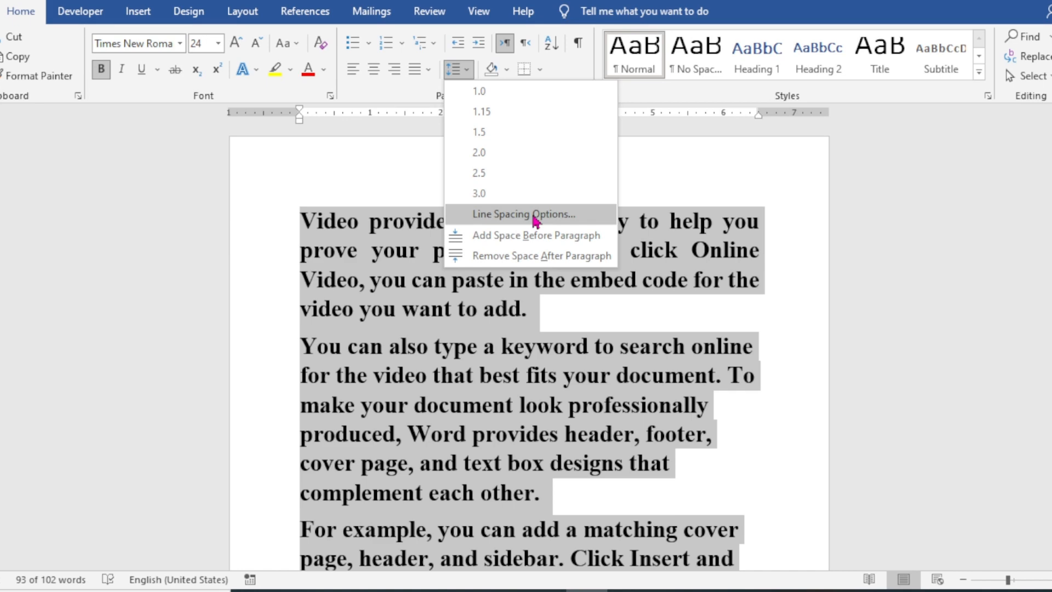
{"action": "left_click", "coordinate": [534, 219]}
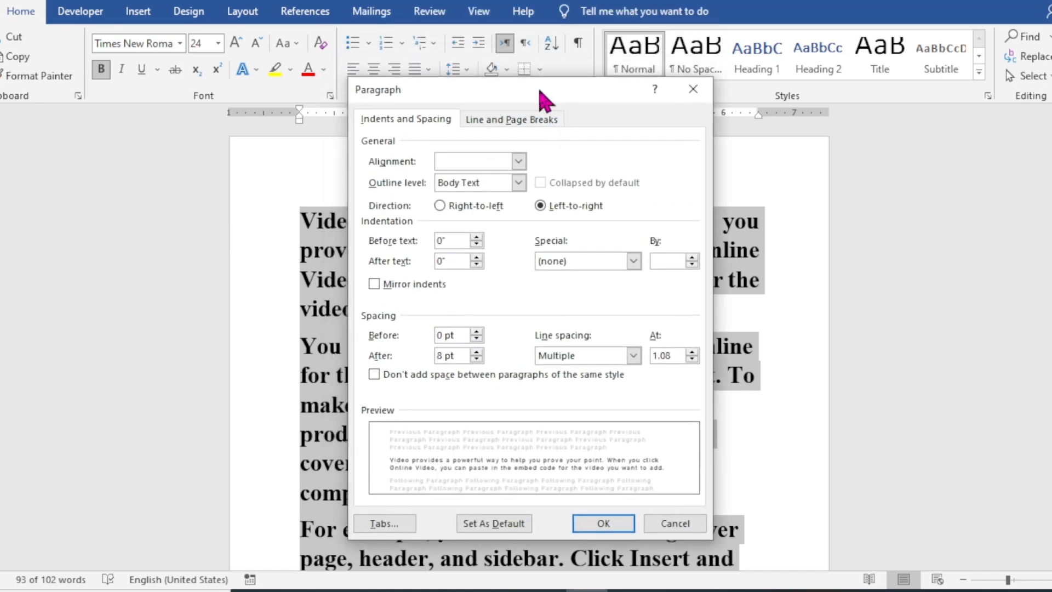
{"action": "left_click_drag", "start_coordinate": [539, 90], "coordinate": [536, 94]}
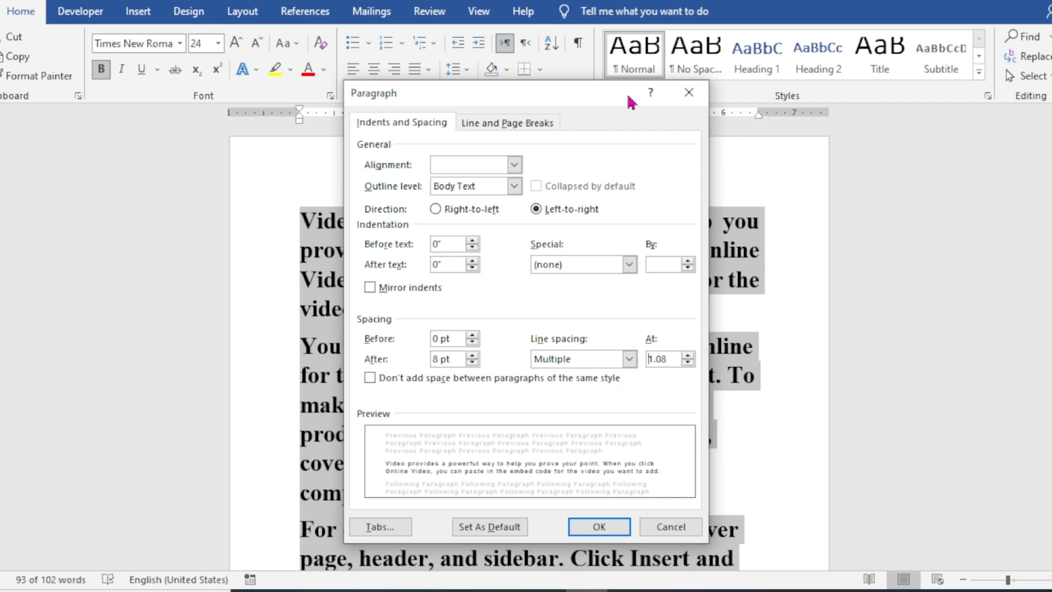
{"action": "left_click", "coordinate": [688, 92]}
Step: Preview removing the space after the three selected paragraphs without applying it, and clear the selection
{"action": "left_click", "coordinate": [467, 71]}
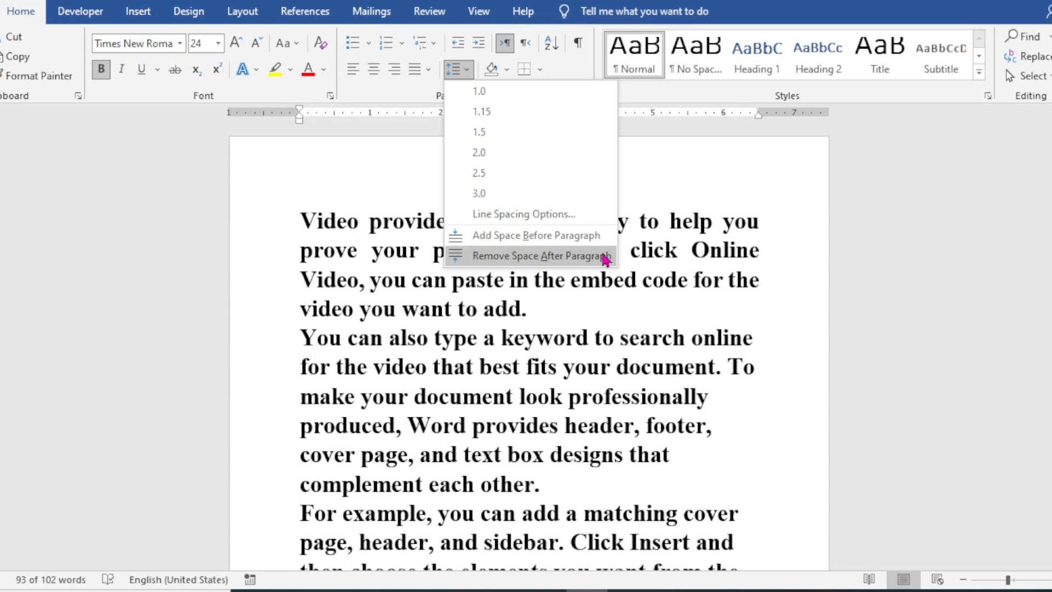
{"action": "left_click", "coordinate": [615, 343]}
{"action": "scroll", "coordinate": [612, 328], "scroll_direction": "down", "scroll_amount": 5}
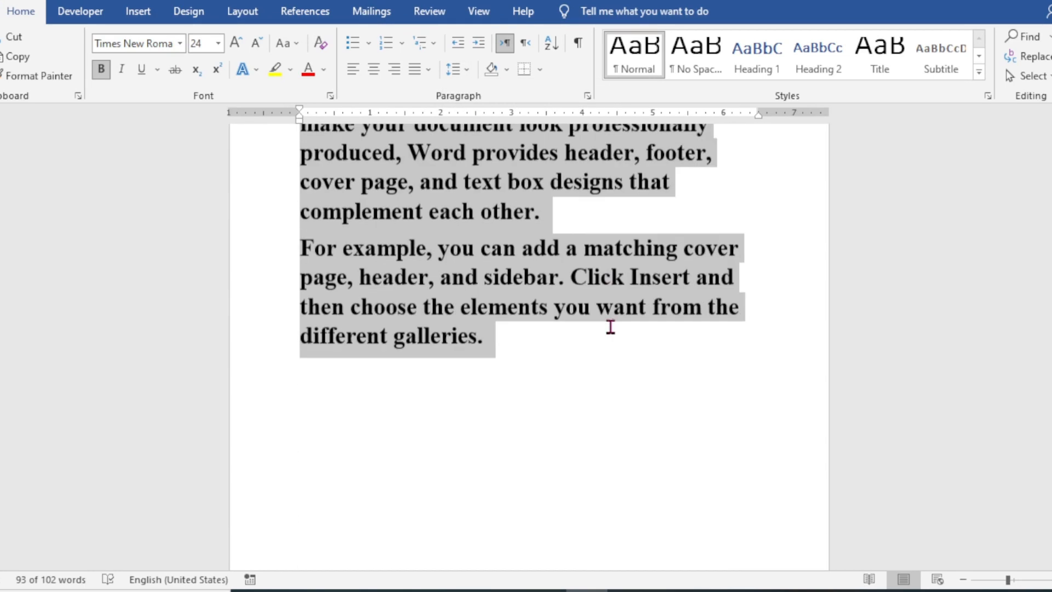
{"action": "left_click", "coordinate": [611, 333]}
Step: Sort the five list entries from Cat to Karachi by Paragraphs, type Text, in ascending order with no header row
{"action": "scroll", "coordinate": [611, 333], "scroll_direction": "down", "scroll_amount": 8}
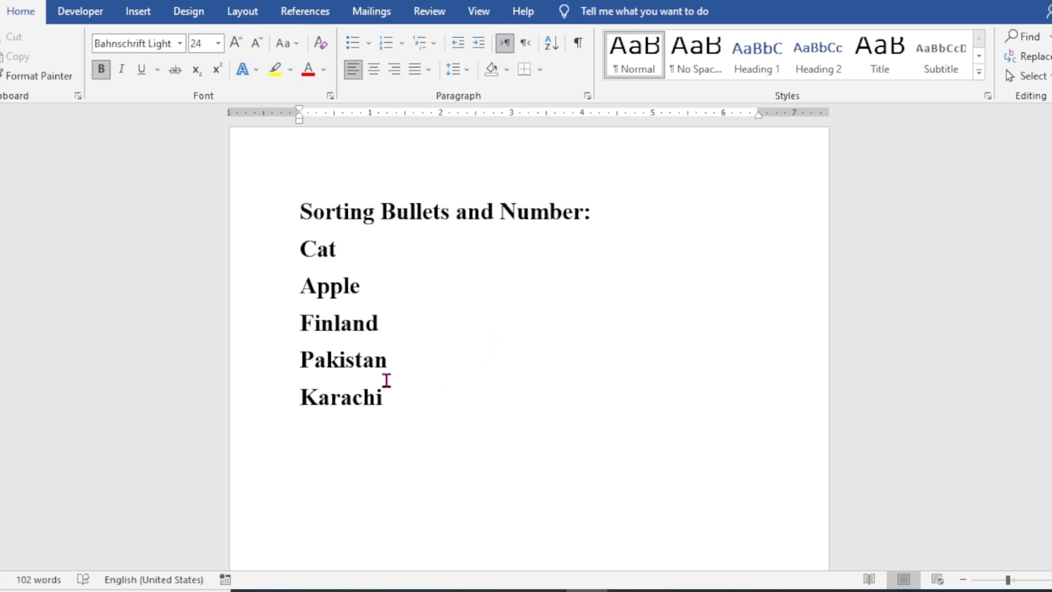
{"action": "left_click_drag", "start_coordinate": [402, 399], "coordinate": [306, 252]}
{"action": "left_click", "coordinate": [479, 286]}
{"action": "left_click_drag", "start_coordinate": [404, 413], "coordinate": [305, 242]}
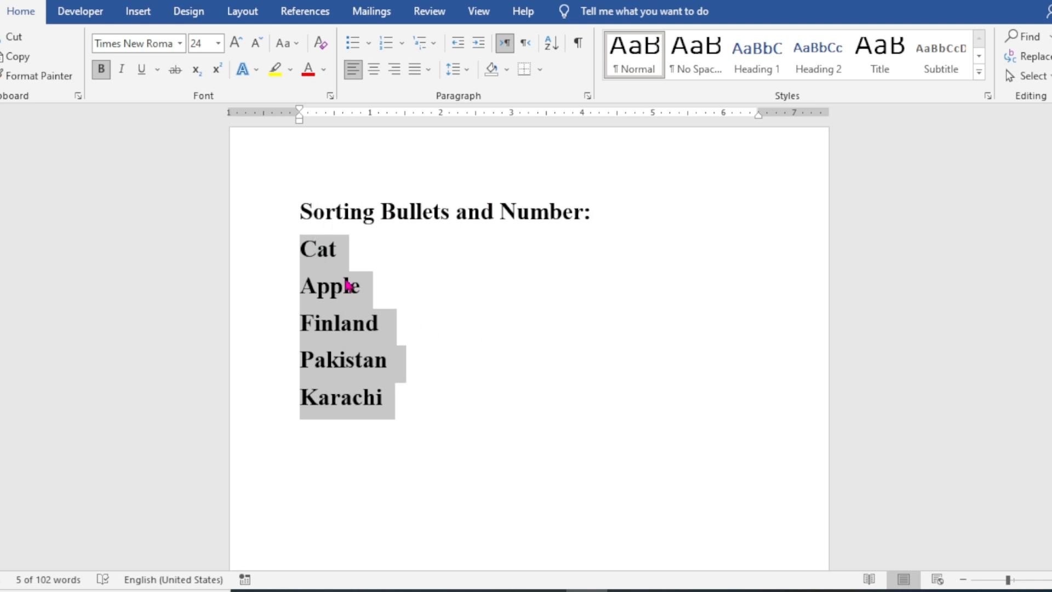
{"action": "left_click", "coordinate": [554, 54]}
{"action": "left_click_drag", "start_coordinate": [348, 78], "coordinate": [560, 160]}
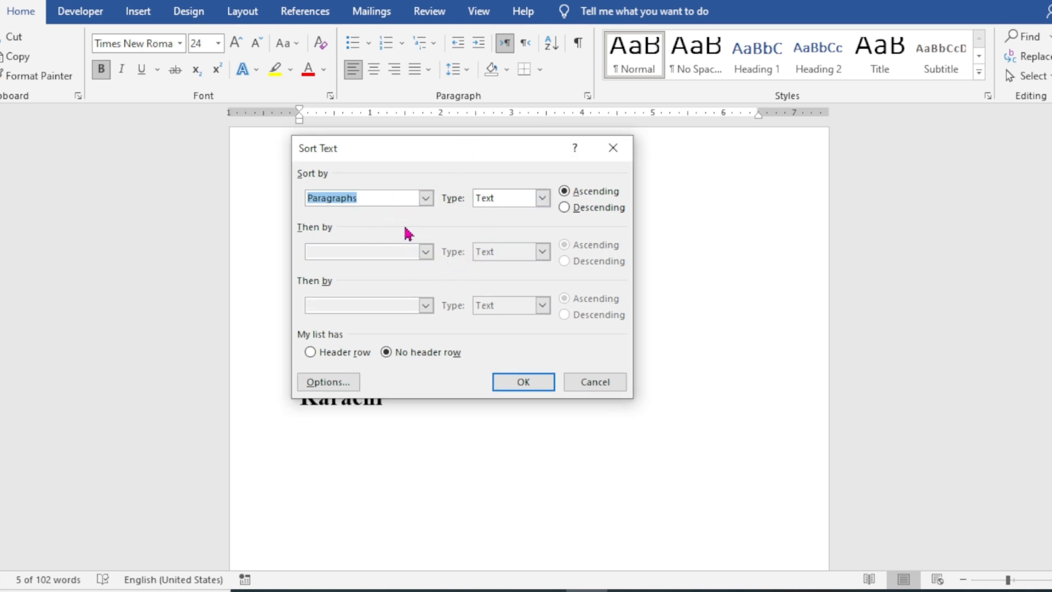
{"action": "left_click", "coordinate": [430, 202]}
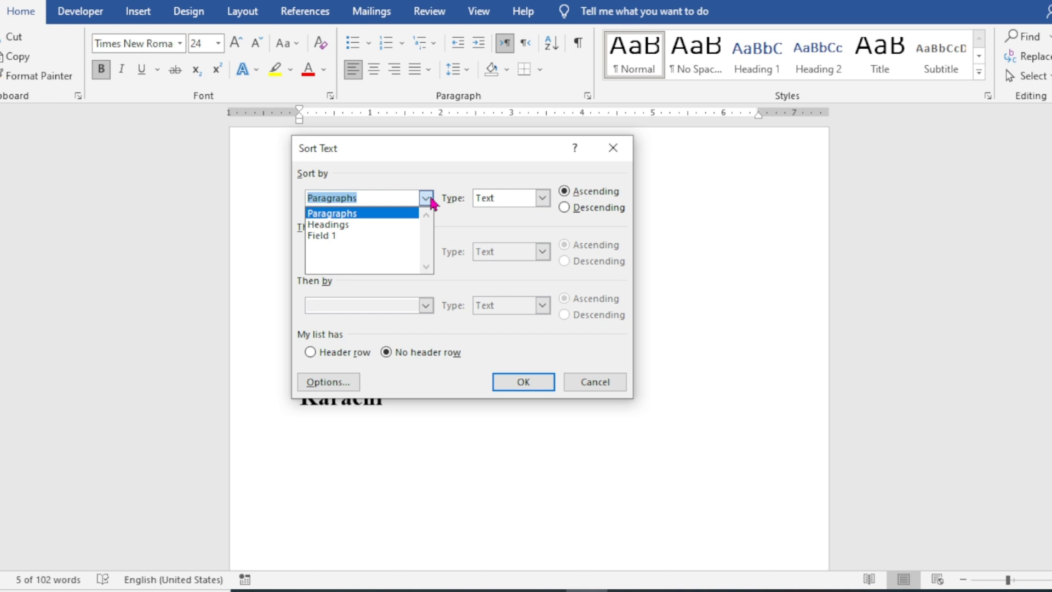
{"action": "left_click", "coordinate": [388, 217]}
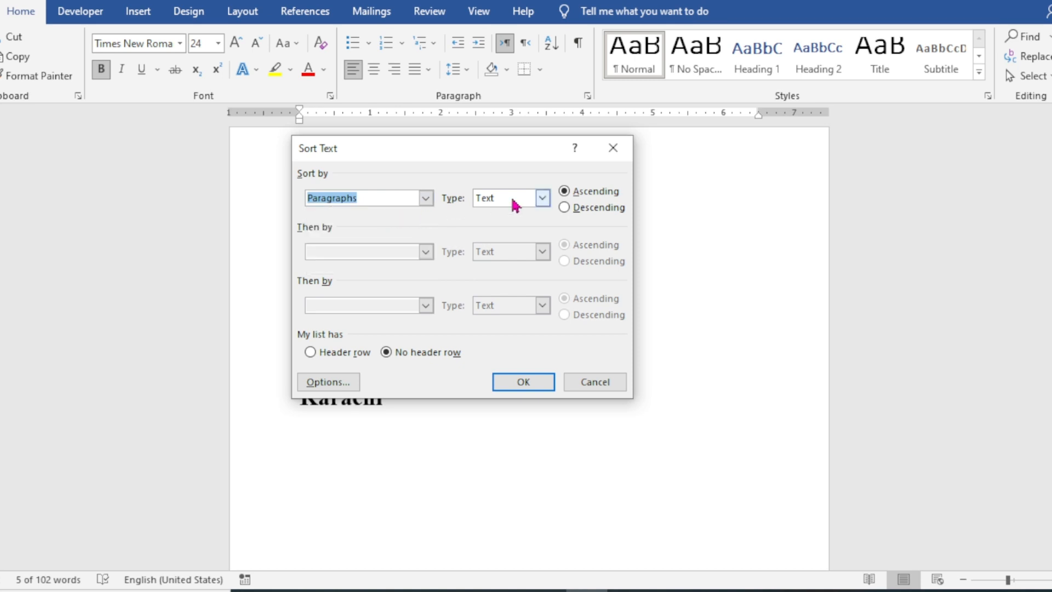
{"action": "left_click", "coordinate": [543, 198]}
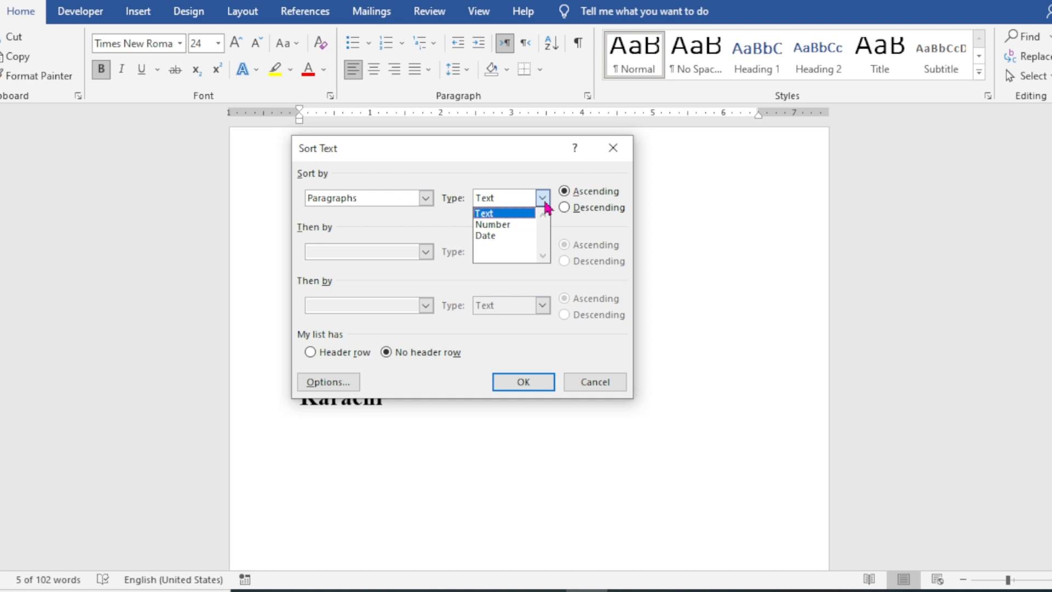
{"action": "left_click", "coordinate": [515, 217]}
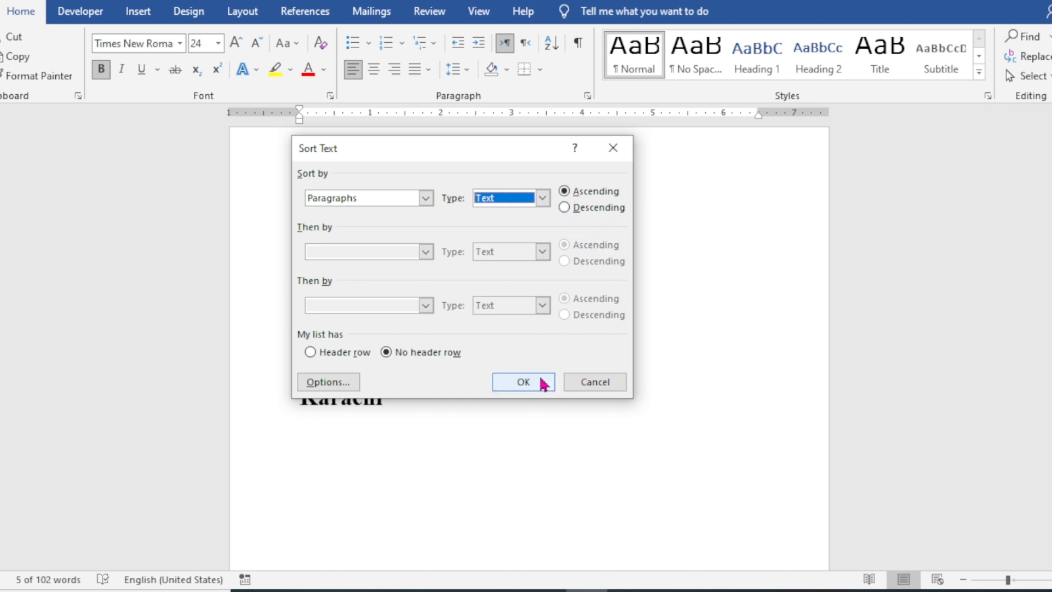
{"action": "left_click", "coordinate": [523, 382]}
{"action": "left_click", "coordinate": [435, 345]}
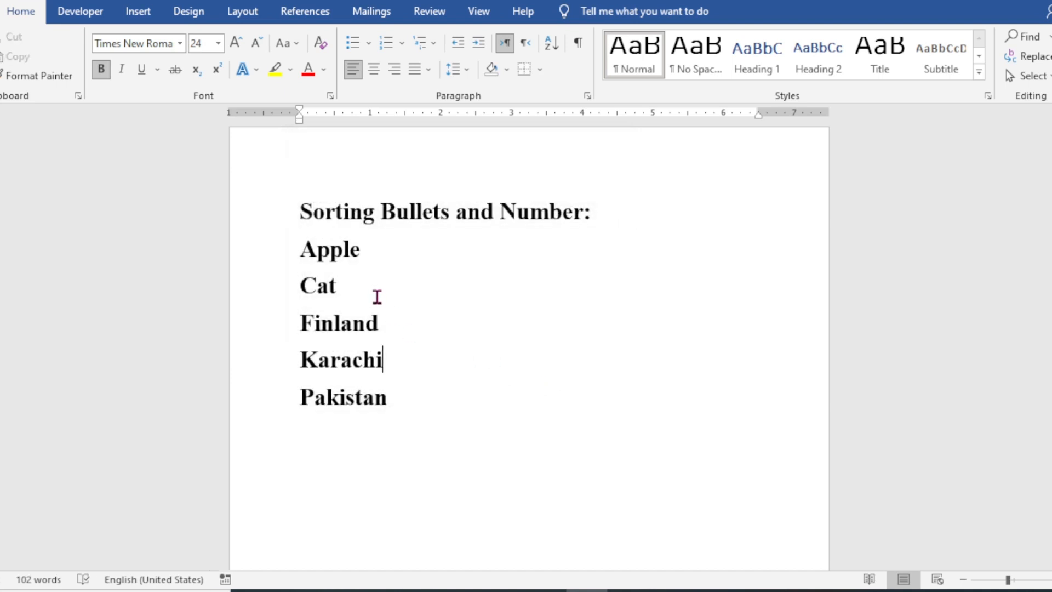
{"action": "left_click_drag", "start_coordinate": [406, 399], "coordinate": [305, 249]}
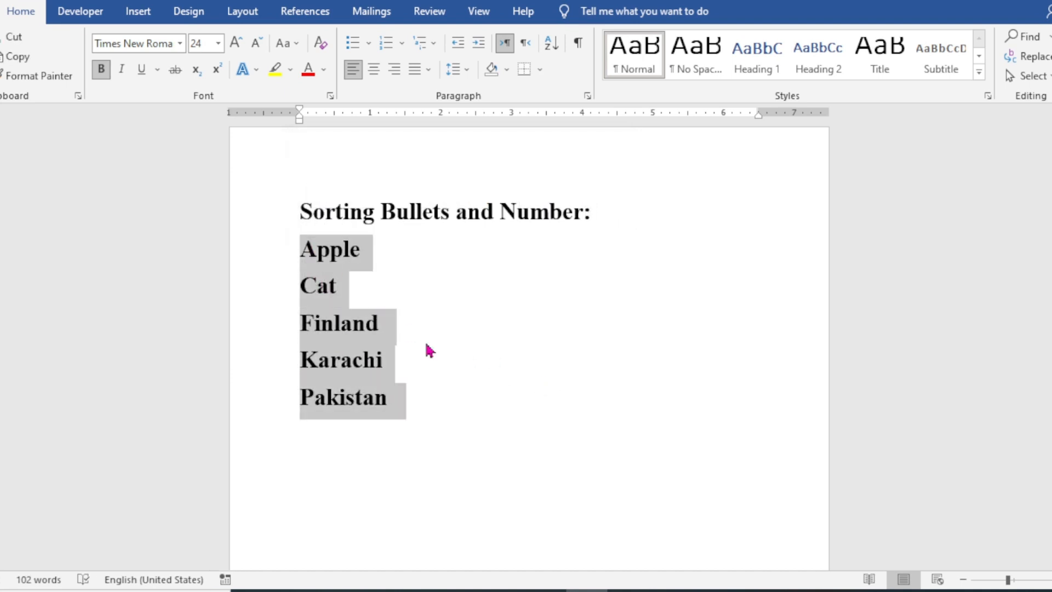
{"action": "left_click", "coordinate": [472, 358]}
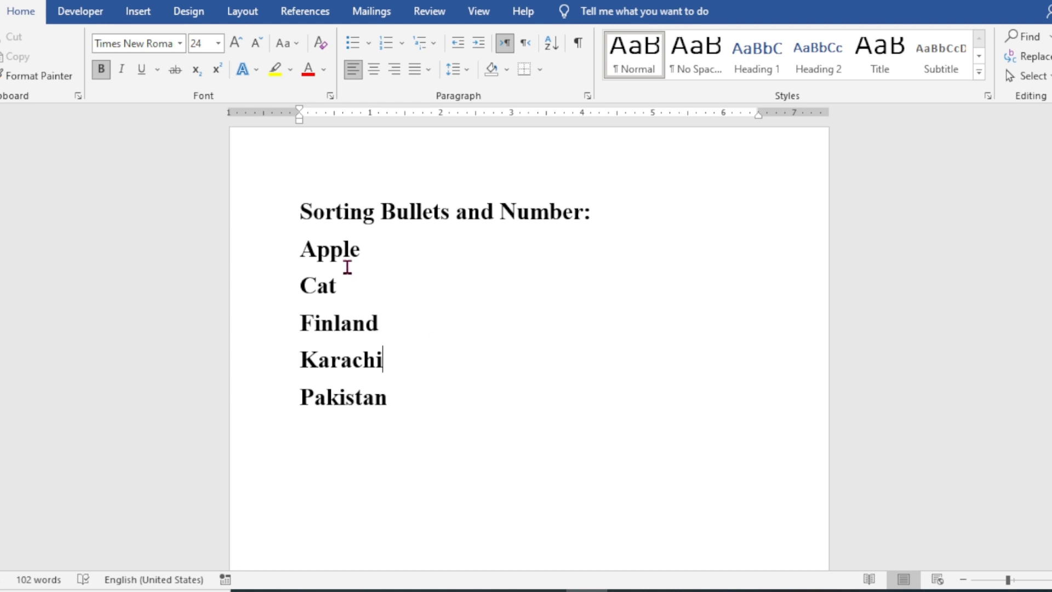
{"action": "left_click", "coordinate": [356, 250]}
{"action": "left_click", "coordinate": [345, 289]}
{"action": "left_click", "coordinate": [394, 340]}
Step: Increase the indent of the five list entries from Apple to Pakistan by nine levels, to 4.5 inches
{"action": "left_click_drag", "start_coordinate": [404, 401], "coordinate": [331, 249]}
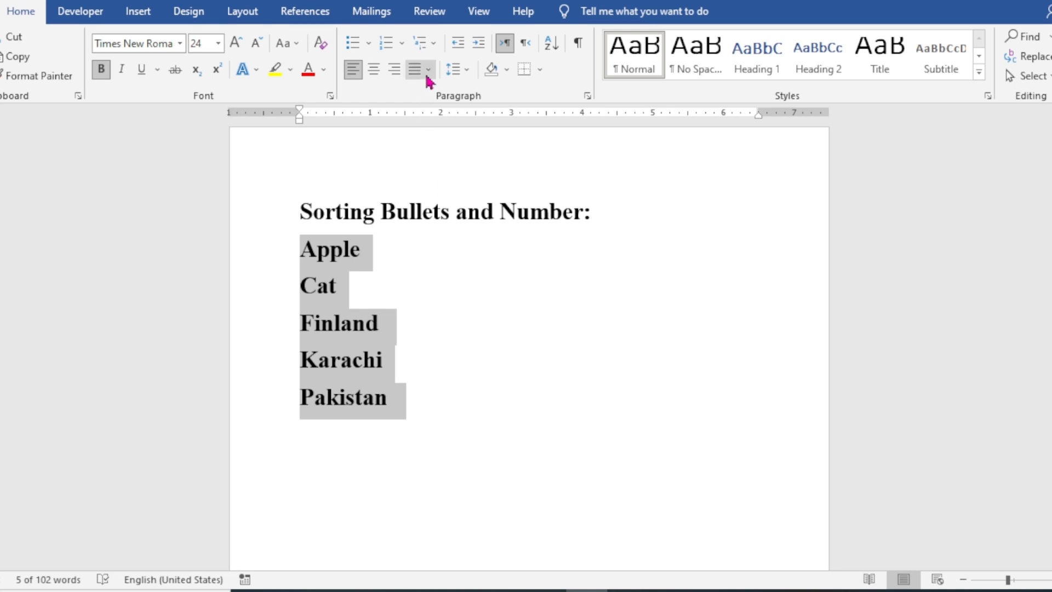
{"action": "left_click", "coordinate": [480, 44]}
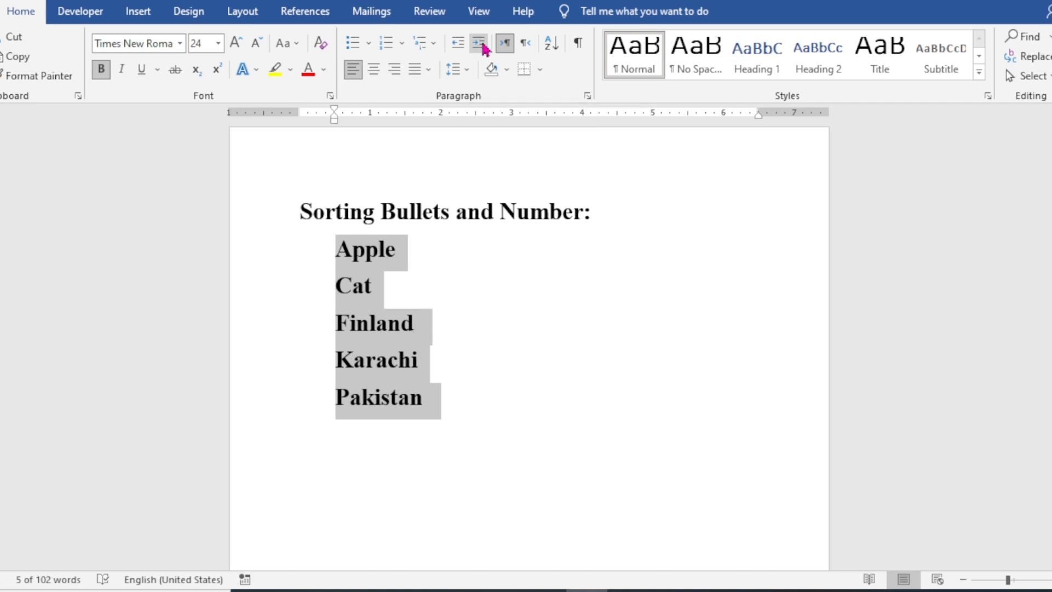
{"action": "left_click", "coordinate": [480, 44]}
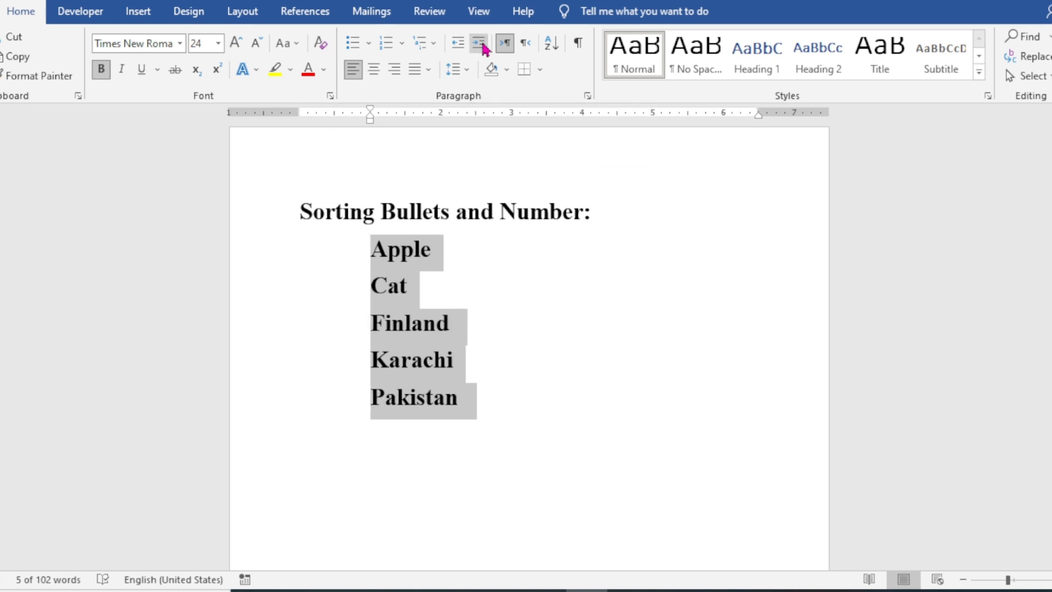
{"action": "left_click", "coordinate": [480, 44]}
{"action": "left_click", "coordinate": [480, 44]}
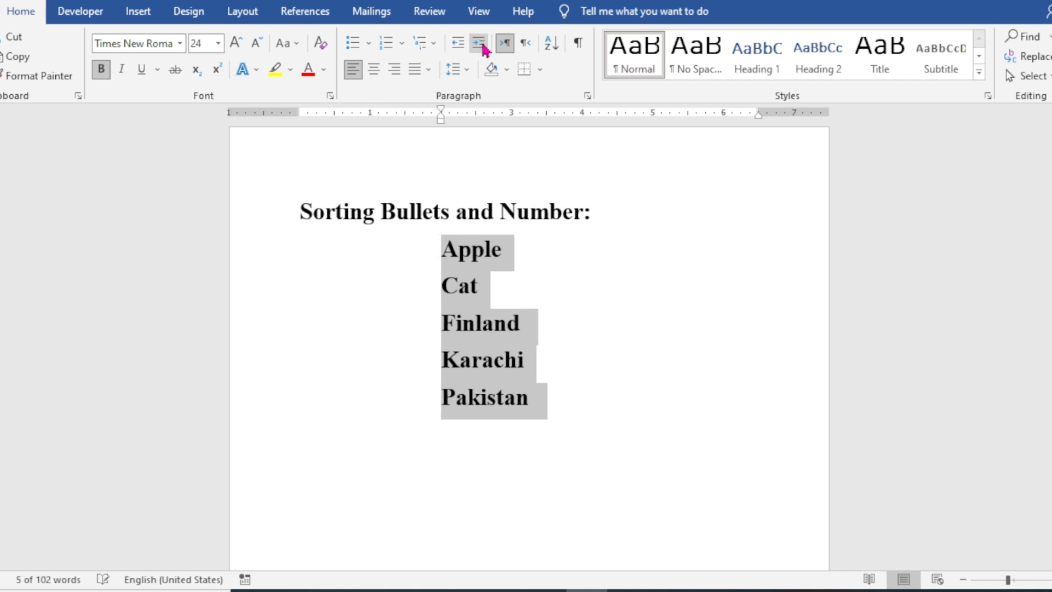
{"action": "left_click", "coordinate": [480, 44]}
{"action": "left_click", "coordinate": [480, 44]}
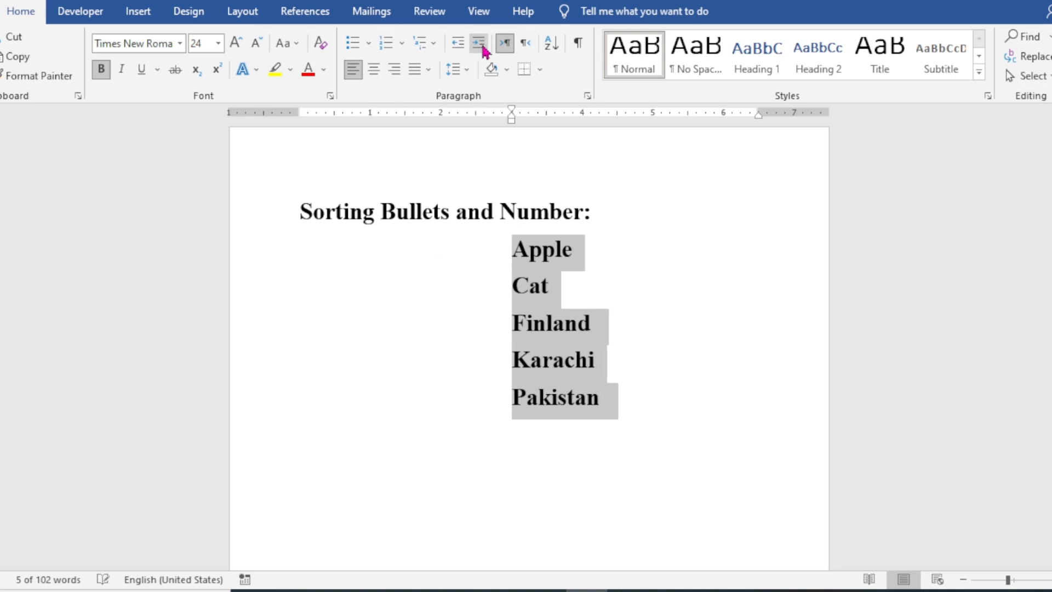
{"action": "left_click", "coordinate": [480, 44]}
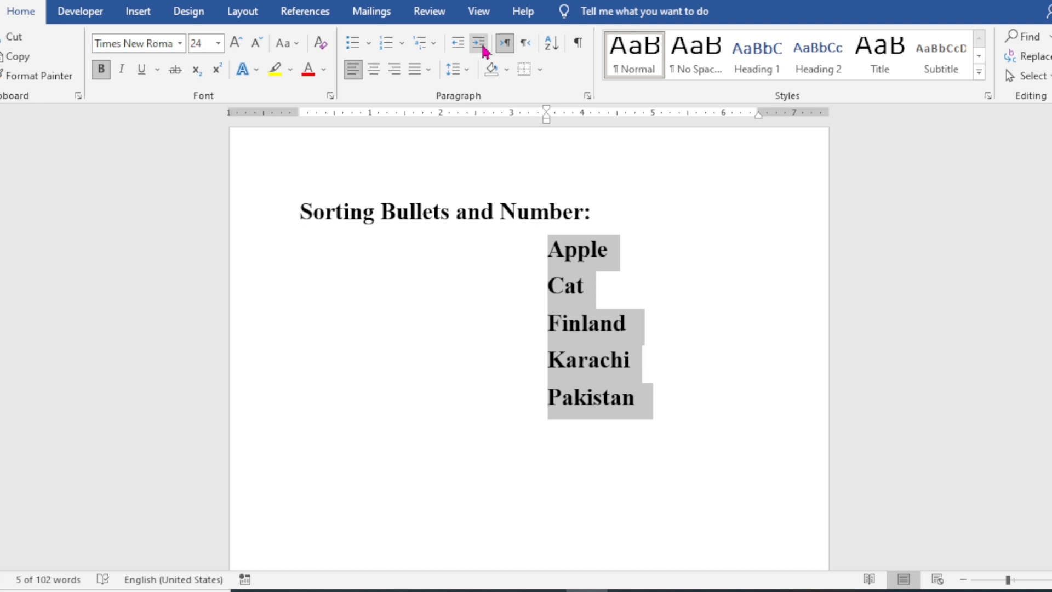
{"action": "left_click", "coordinate": [480, 43]}
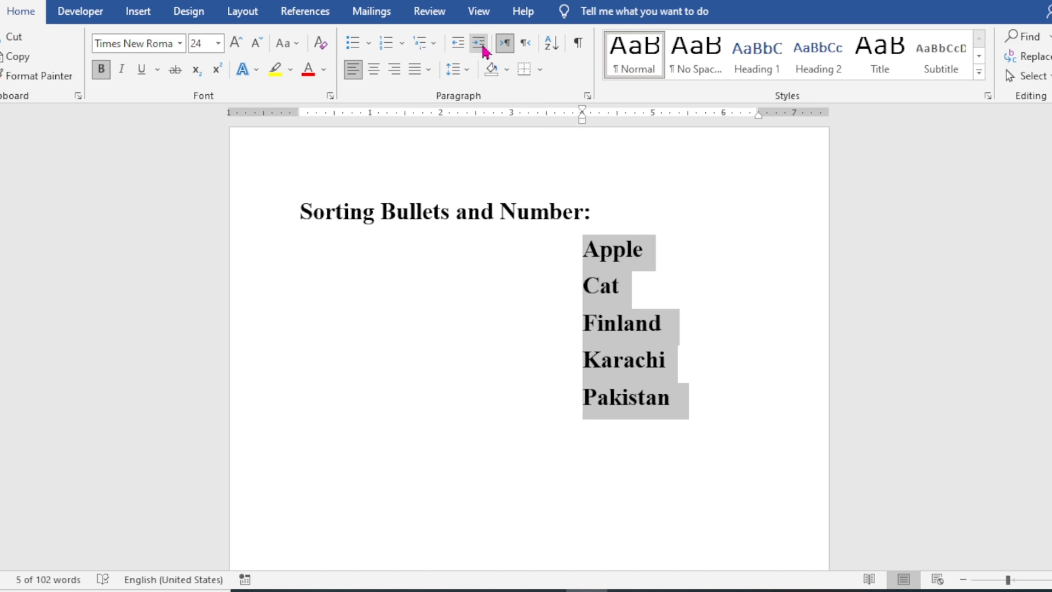
{"action": "left_click", "coordinate": [480, 44]}
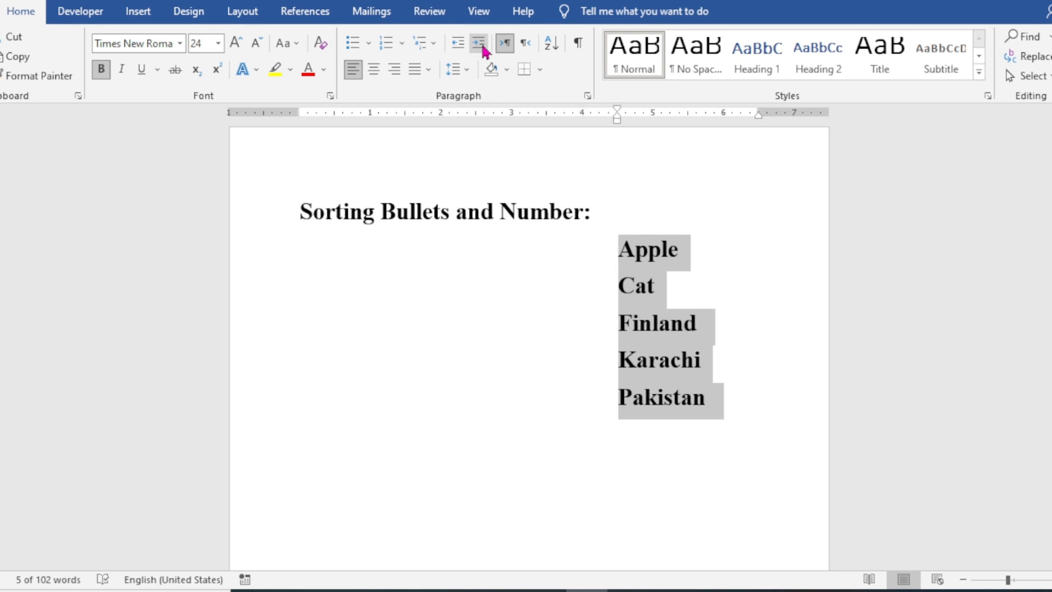
Step: Decrease the indent of the five list entries by nine levels back to the margin and clear the selection
{"action": "left_click", "coordinate": [459, 44]}
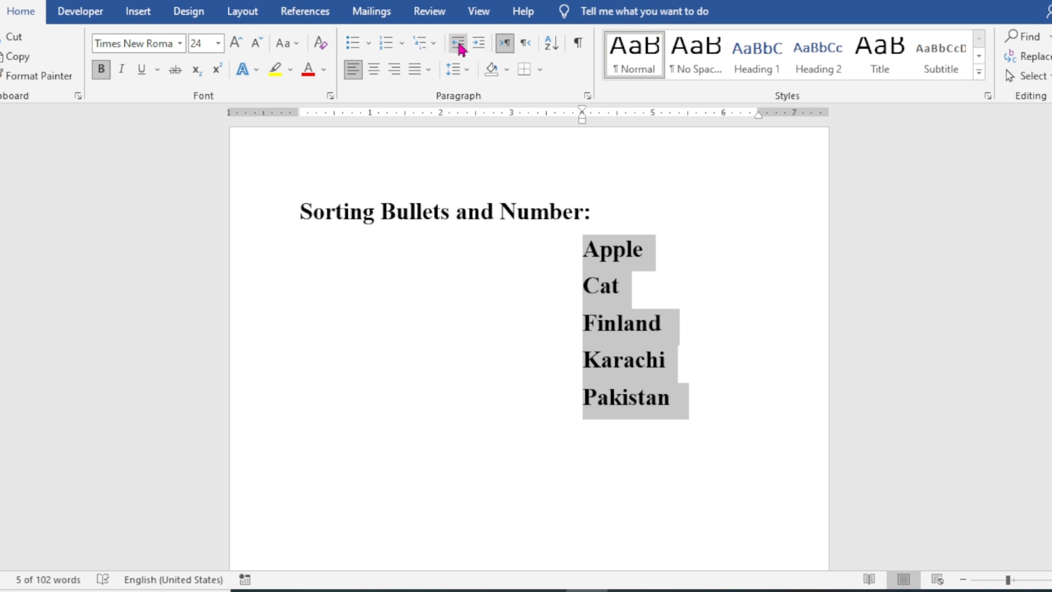
{"action": "left_click", "coordinate": [459, 43]}
{"action": "left_click", "coordinate": [459, 44]}
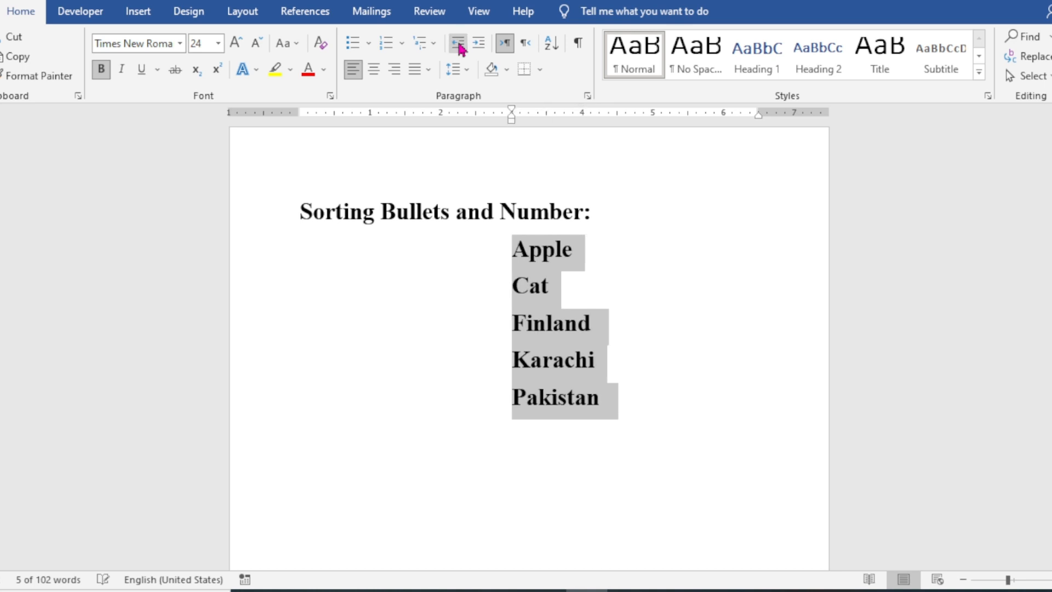
{"action": "left_click", "coordinate": [459, 44]}
{"action": "left_click", "coordinate": [460, 44]}
{"action": "left_click", "coordinate": [460, 43]}
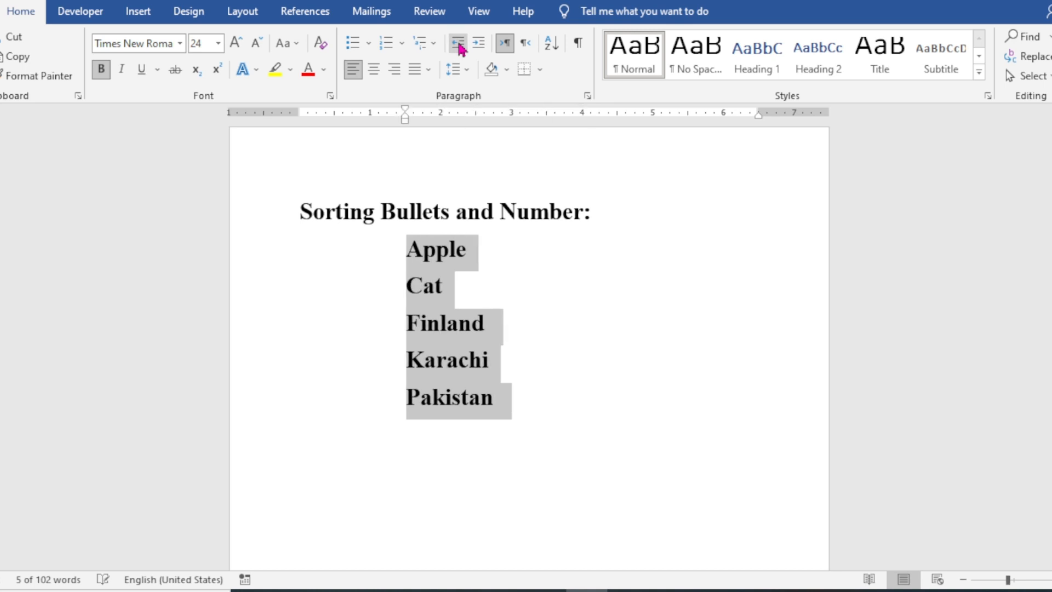
{"action": "left_click", "coordinate": [459, 44]}
{"action": "left_click", "coordinate": [459, 44]}
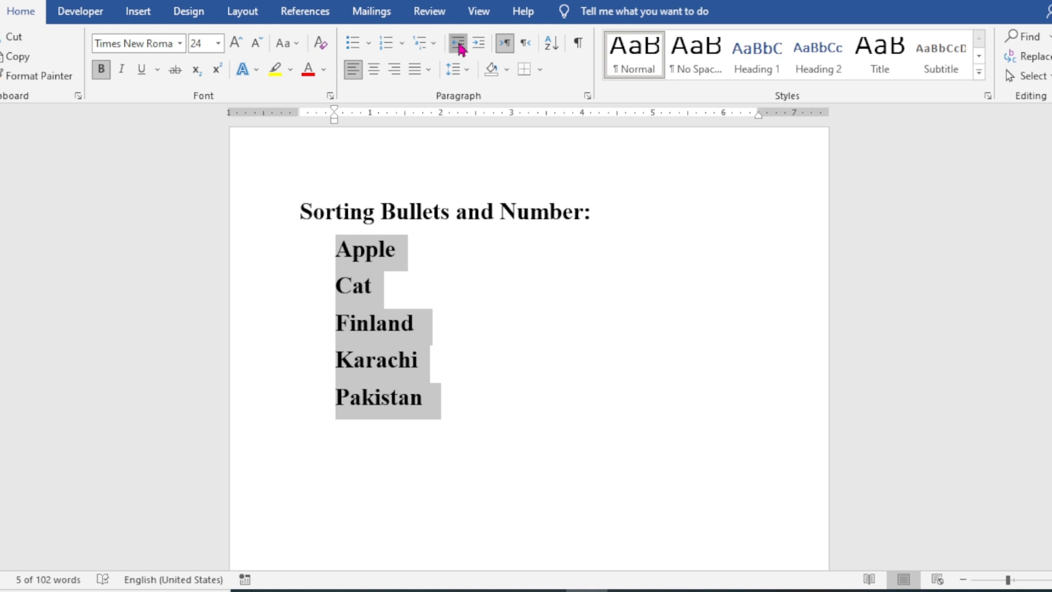
{"action": "left_click", "coordinate": [459, 43]}
{"action": "left_click", "coordinate": [513, 377]}
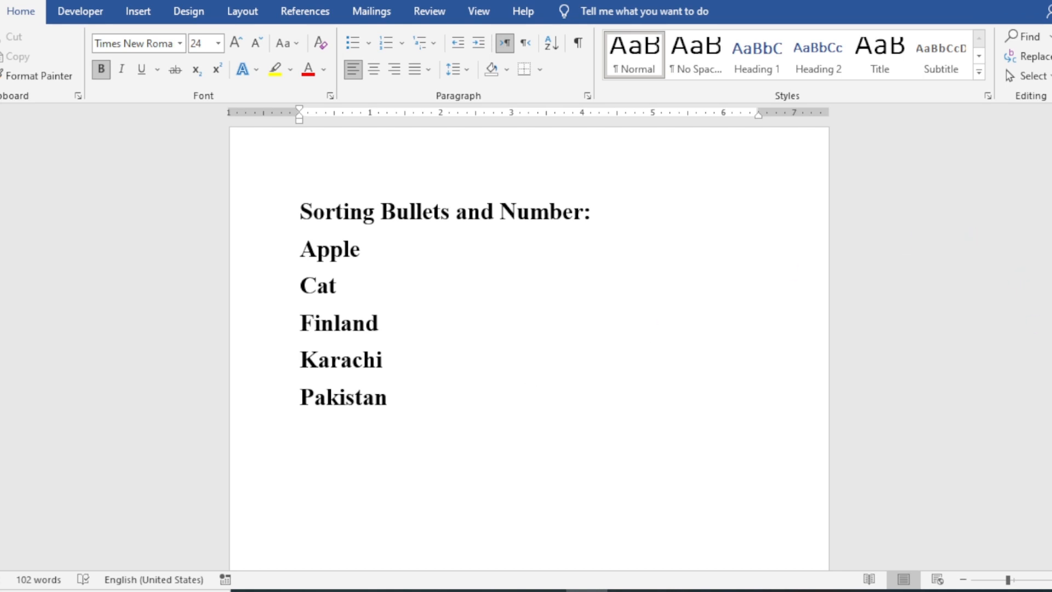
Step: Apply gold theme-color shading to the first paragraph, starting "Video provides", and undo it
{"action": "left_click_drag", "start_coordinate": [1051, 406], "coordinate": [1051, 189]}
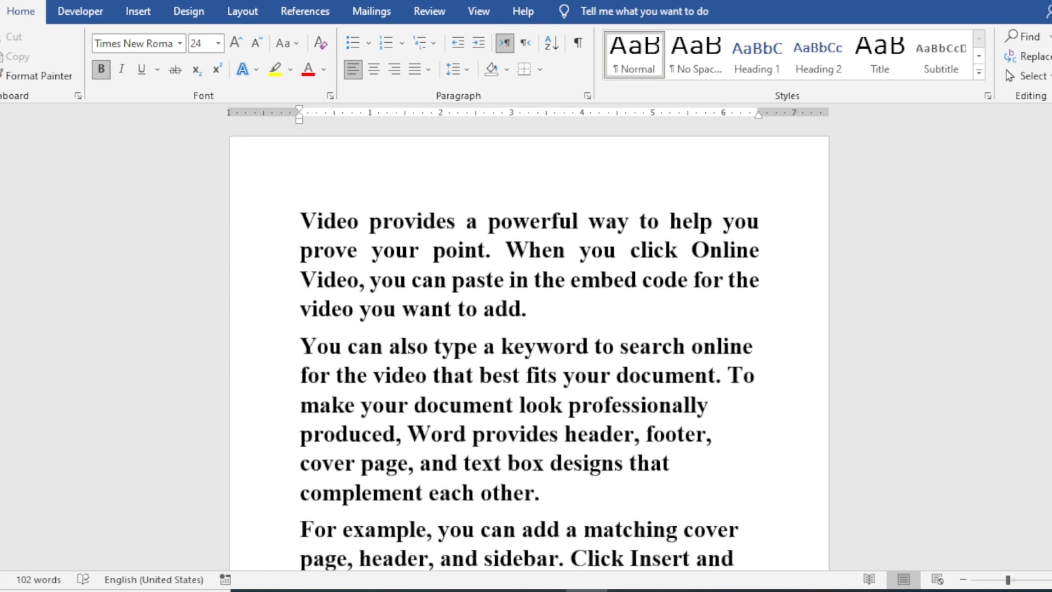
{"action": "scroll", "coordinate": [529, 351], "scroll_direction": "down", "scroll_amount": 1}
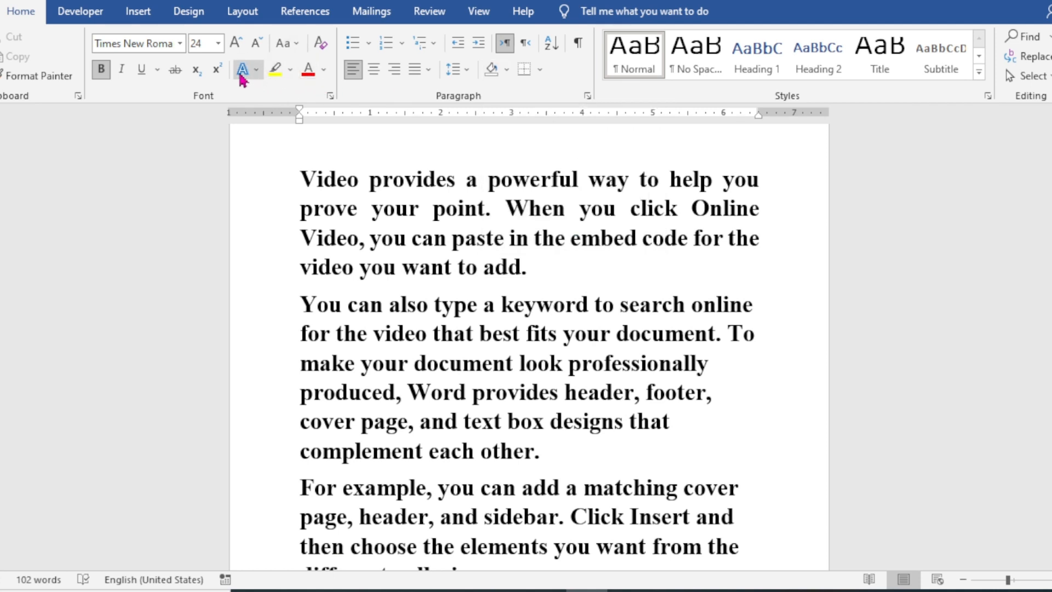
{"action": "left_click", "coordinate": [489, 211]}
{"action": "left_click", "coordinate": [433, 207]}
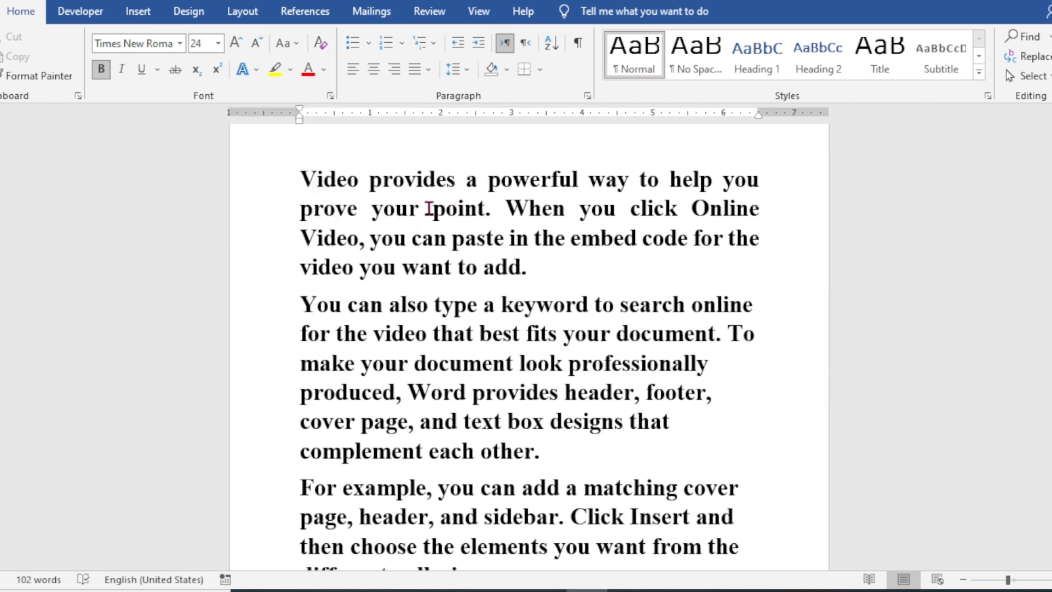
{"action": "left_click", "coordinate": [506, 71]}
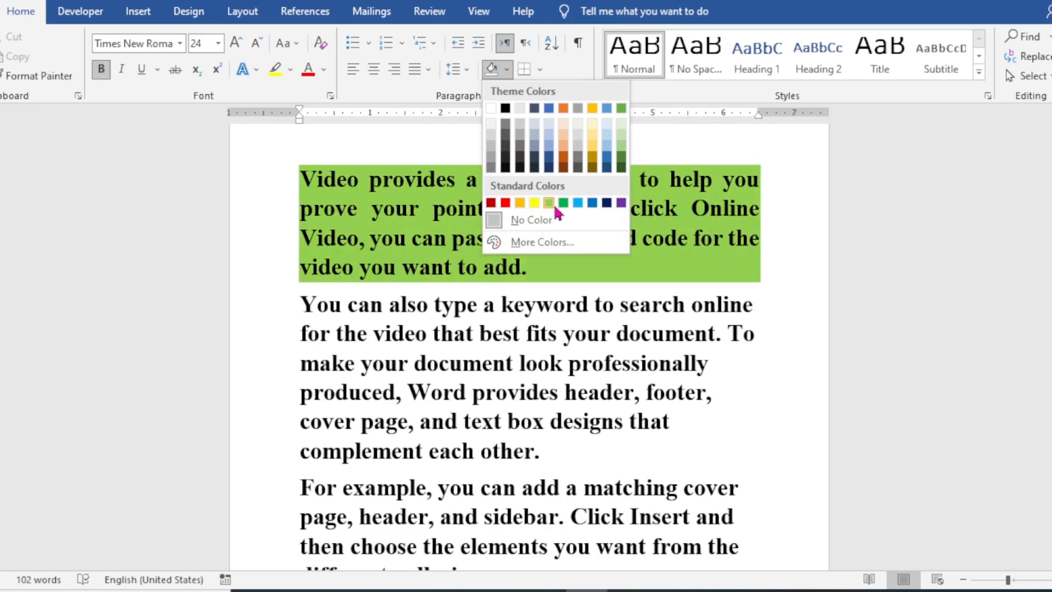
{"action": "left_click", "coordinate": [592, 109]}
{"action": "left_click", "coordinate": [607, 333]}
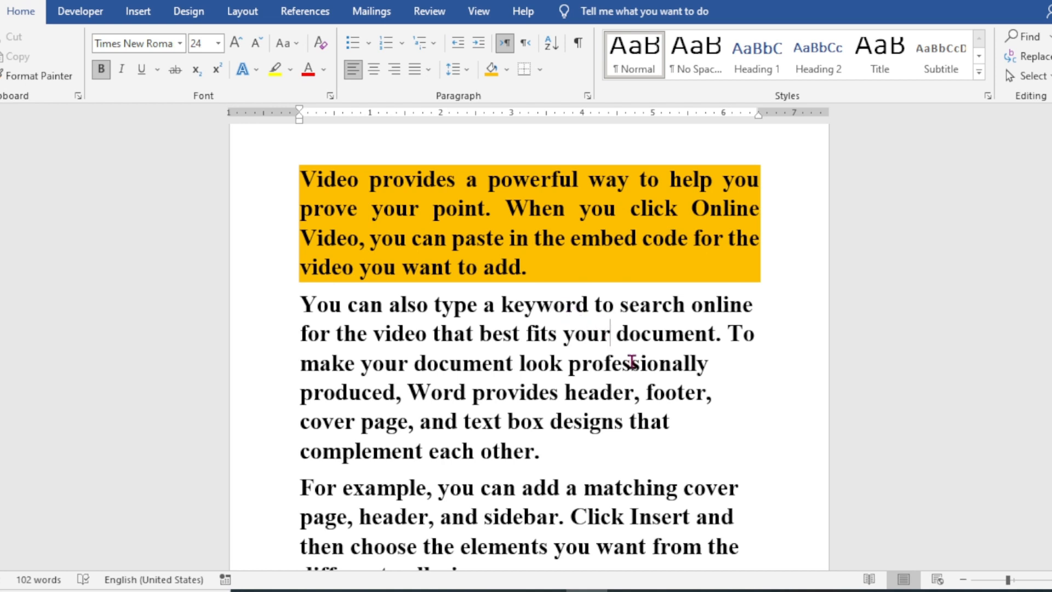
{"action": "key", "text": "ctrl+z"}
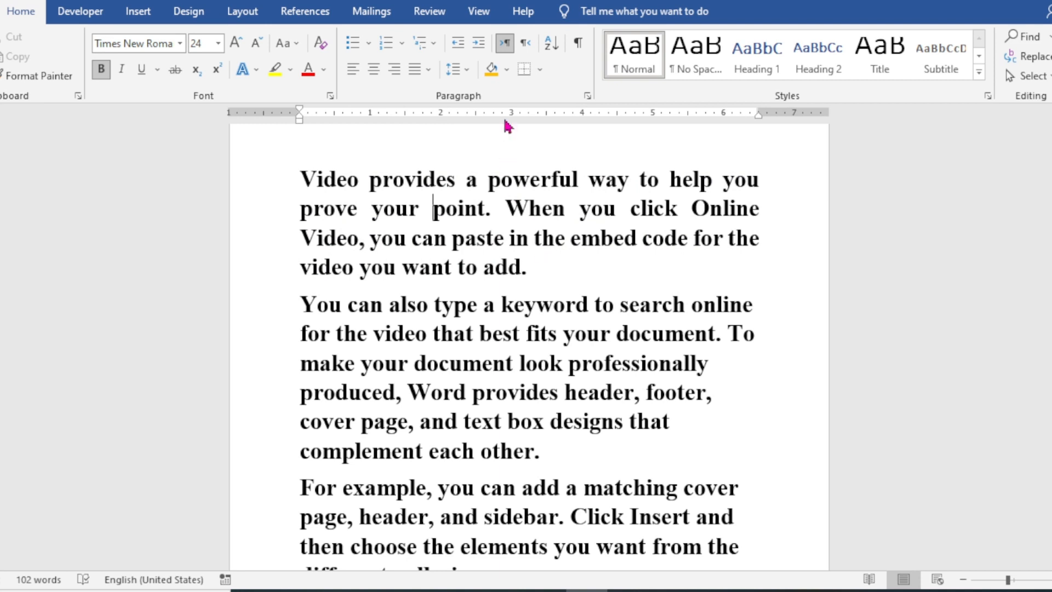
Step: Apply All Borders to the second paragraph, starting "You can also type a keyword", and look over the page
{"action": "left_click", "coordinate": [531, 369]}
{"action": "left_click", "coordinate": [540, 76]}
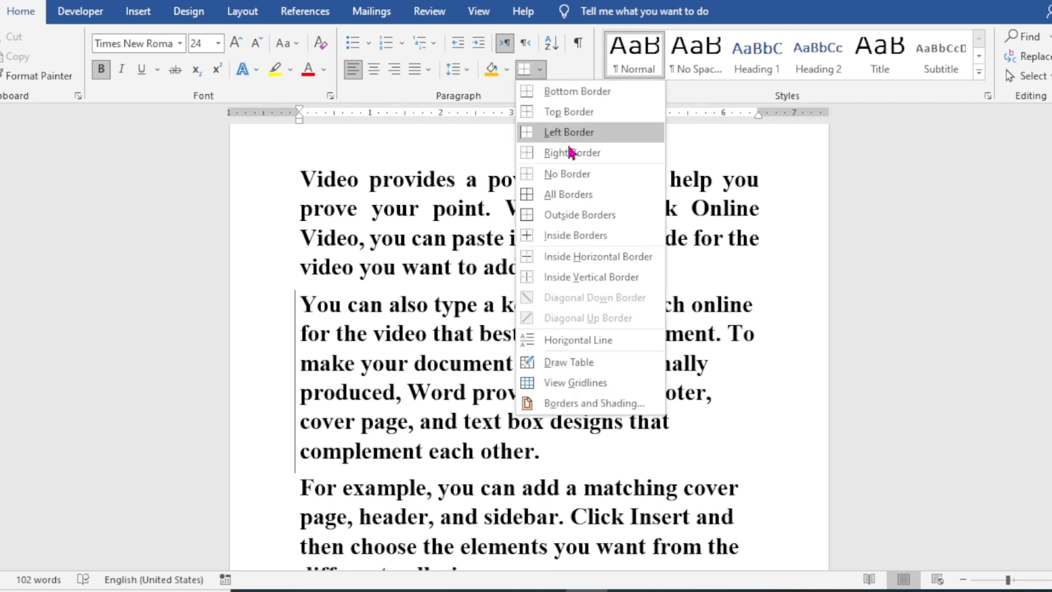
{"action": "left_click", "coordinate": [570, 195]}
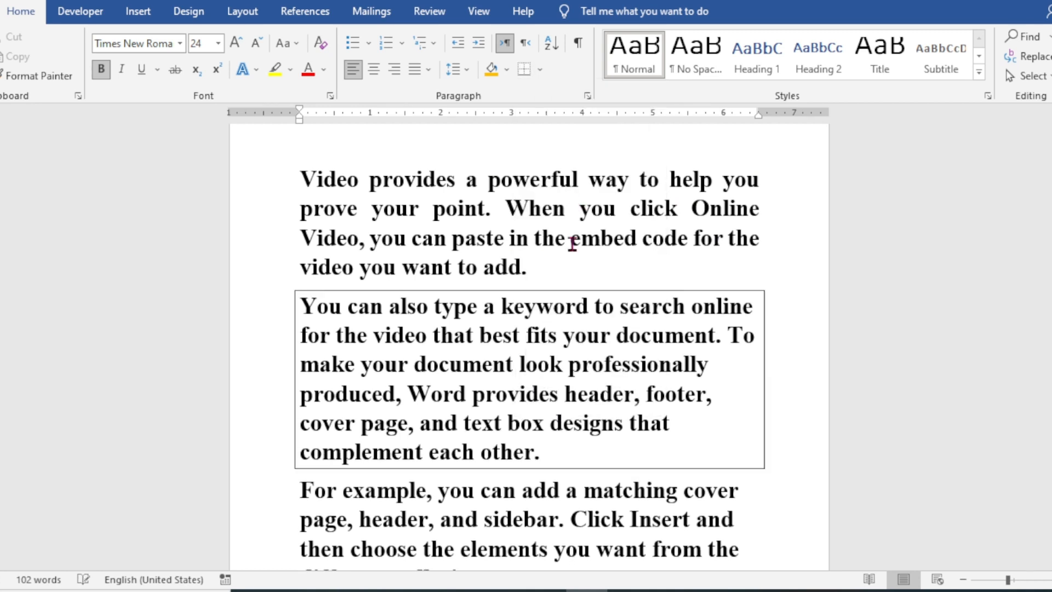
{"action": "scroll", "coordinate": [570, 347], "scroll_direction": "down", "scroll_amount": 3}
{"action": "scroll", "coordinate": [575, 350], "scroll_direction": "up", "scroll_amount": 2}
{"action": "scroll", "coordinate": [574, 349], "scroll_direction": "up", "scroll_amount": 3}
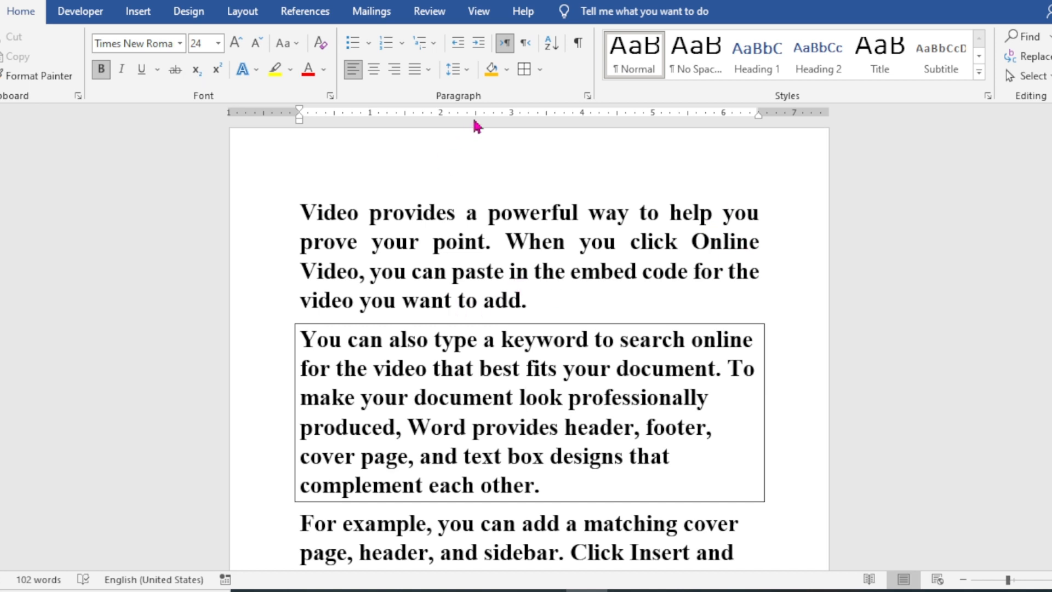
Step: Remove the border from the second paragraph with No Border and place the cursor in the first paragraph
{"action": "left_click", "coordinate": [542, 70]}
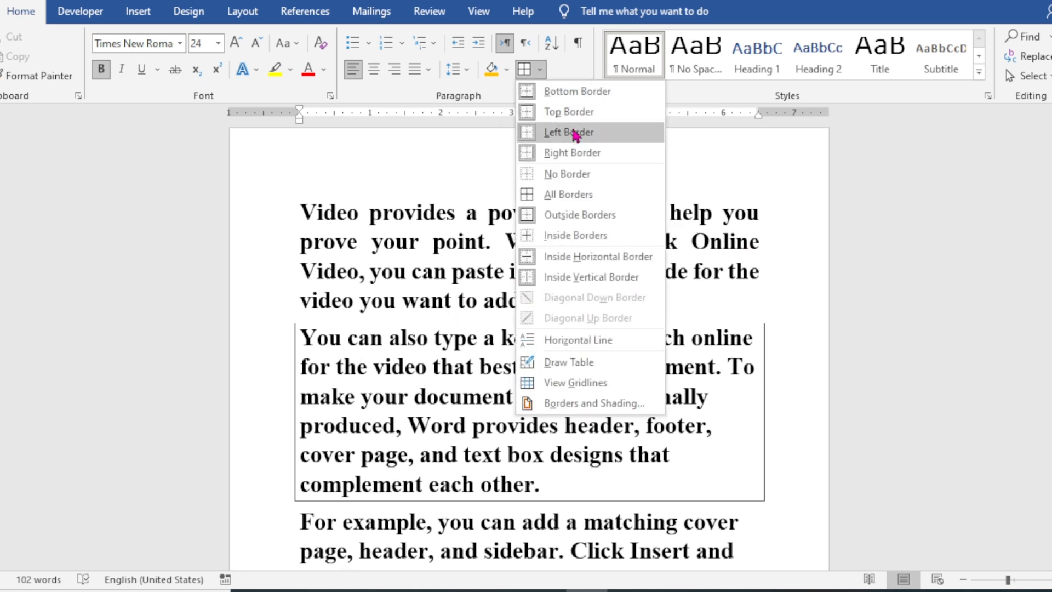
{"action": "left_click", "coordinate": [584, 178]}
{"action": "left_click_drag", "start_coordinate": [572, 304], "coordinate": [310, 213]}
{"action": "left_click", "coordinate": [484, 243]}
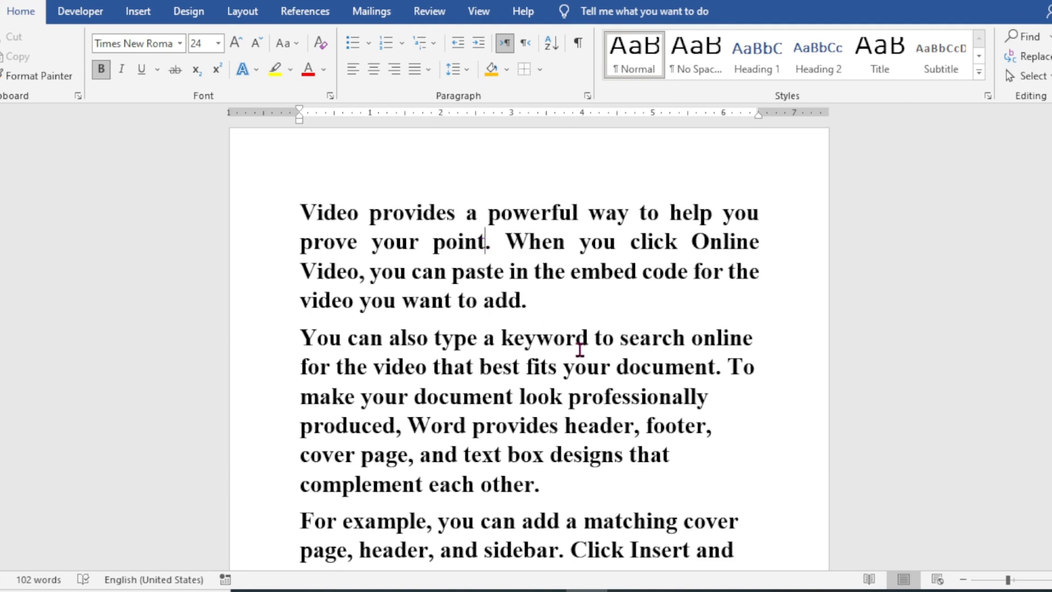
{"action": "scroll", "coordinate": [557, 359], "scroll_direction": "down", "scroll_amount": 3}
{"action": "scroll", "coordinate": [576, 365], "scroll_direction": "up", "scroll_amount": 3}
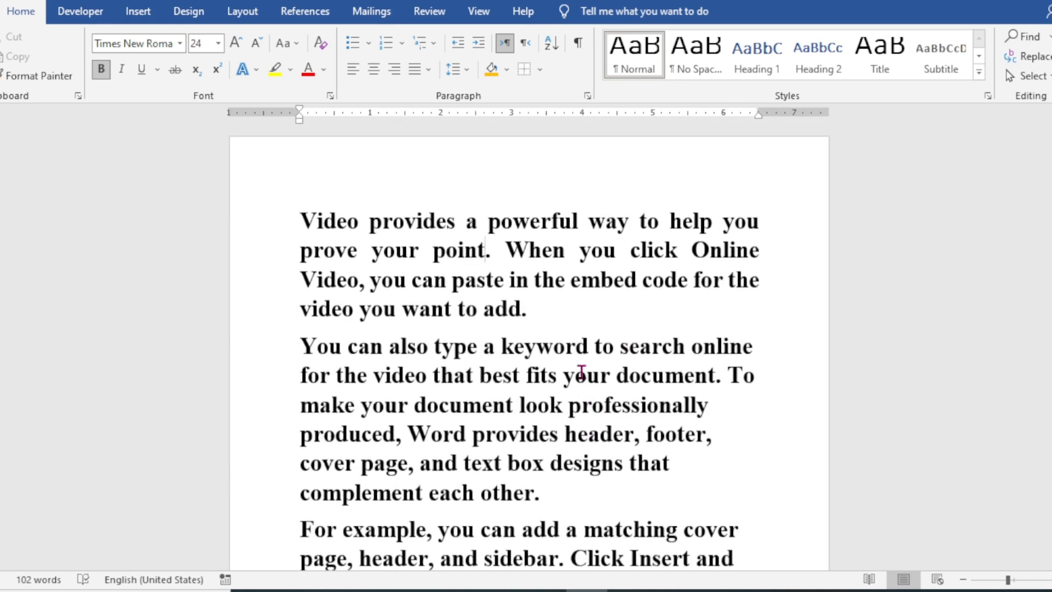
{"action": "left_click", "coordinate": [433, 229]}
{"action": "left_click", "coordinate": [540, 69]}
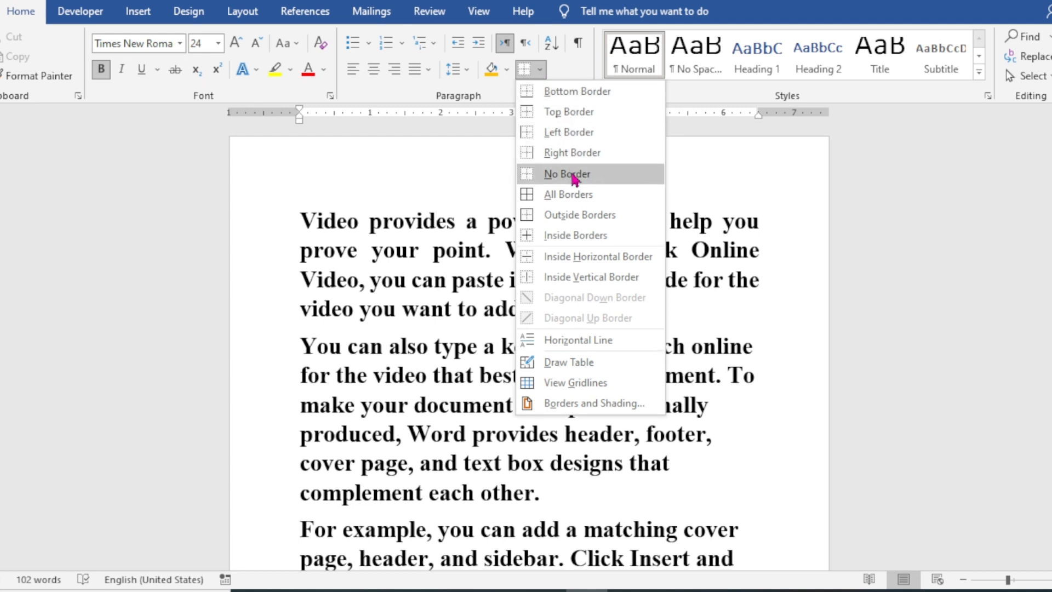
{"action": "left_click", "coordinate": [570, 363]}
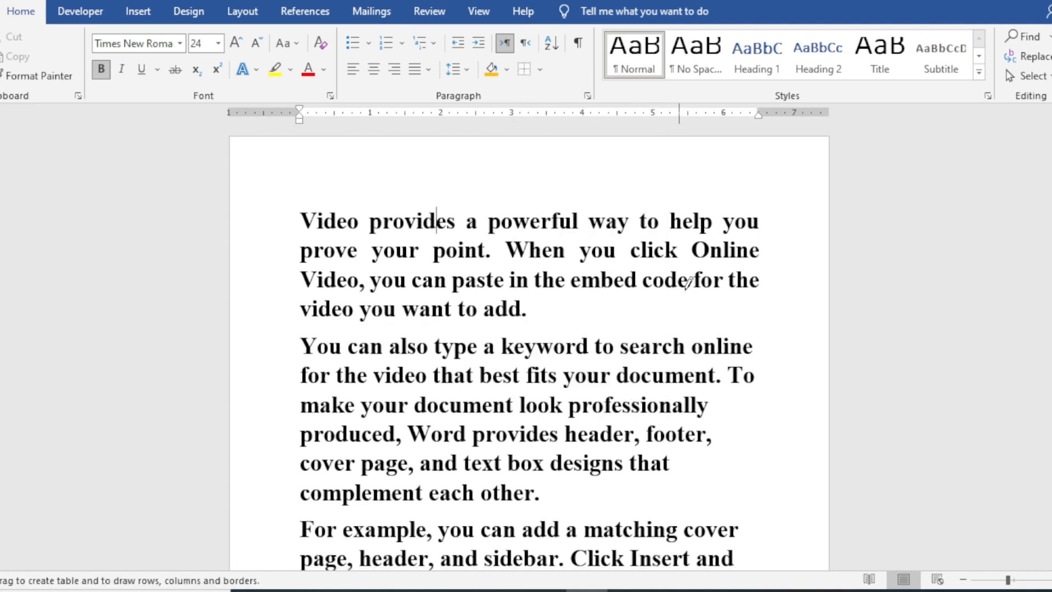
{"action": "key", "text": "Escape"}
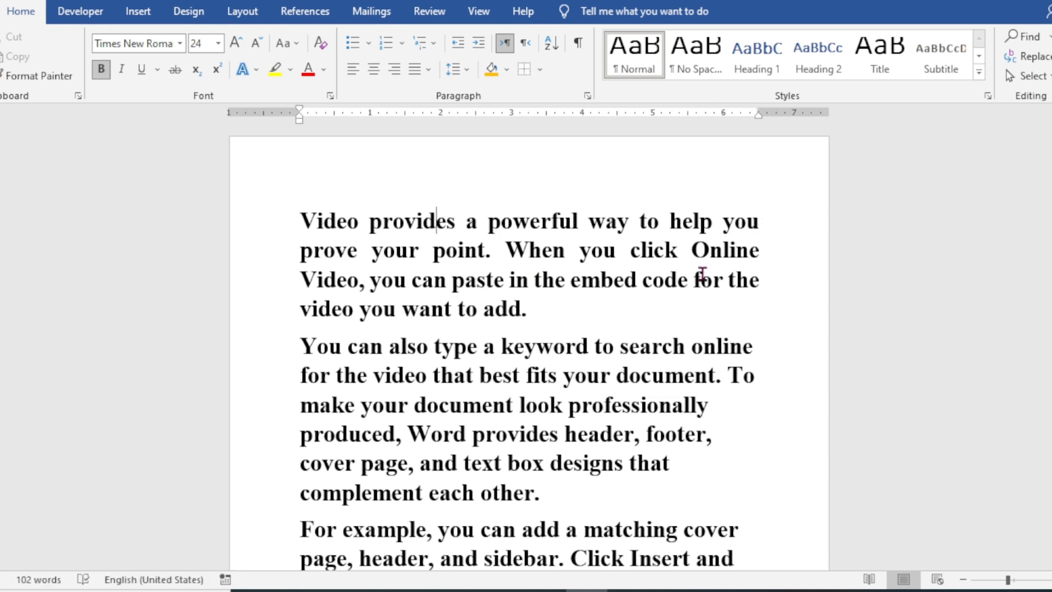
Step: Apply All Borders to the first line of the first paragraph, "Video provides a powerful way to help you", and deselect it
{"action": "left_click_drag", "start_coordinate": [764, 221], "coordinate": [301, 214]}
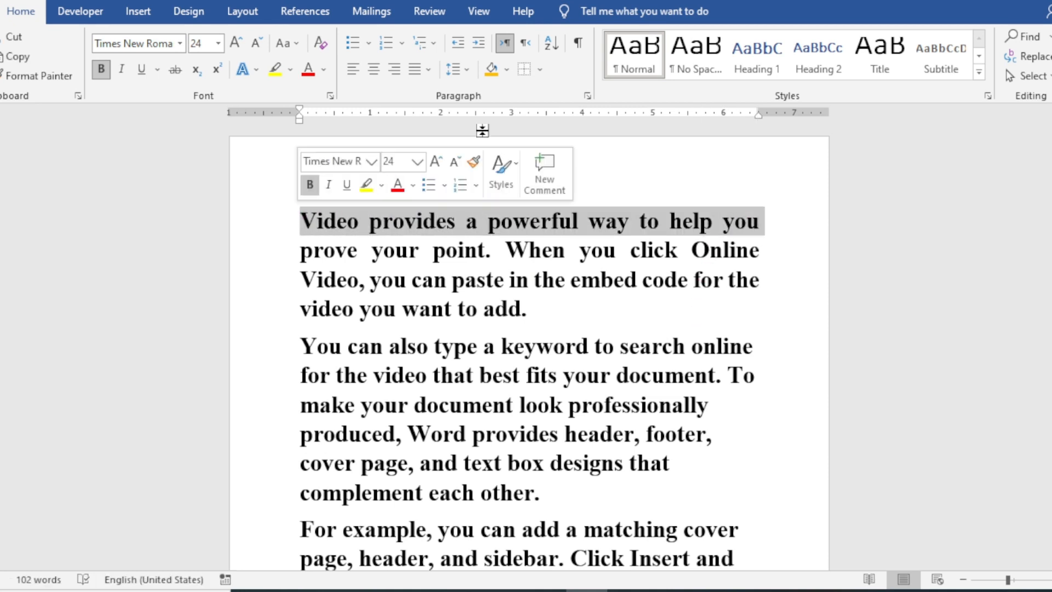
{"action": "left_click", "coordinate": [540, 69]}
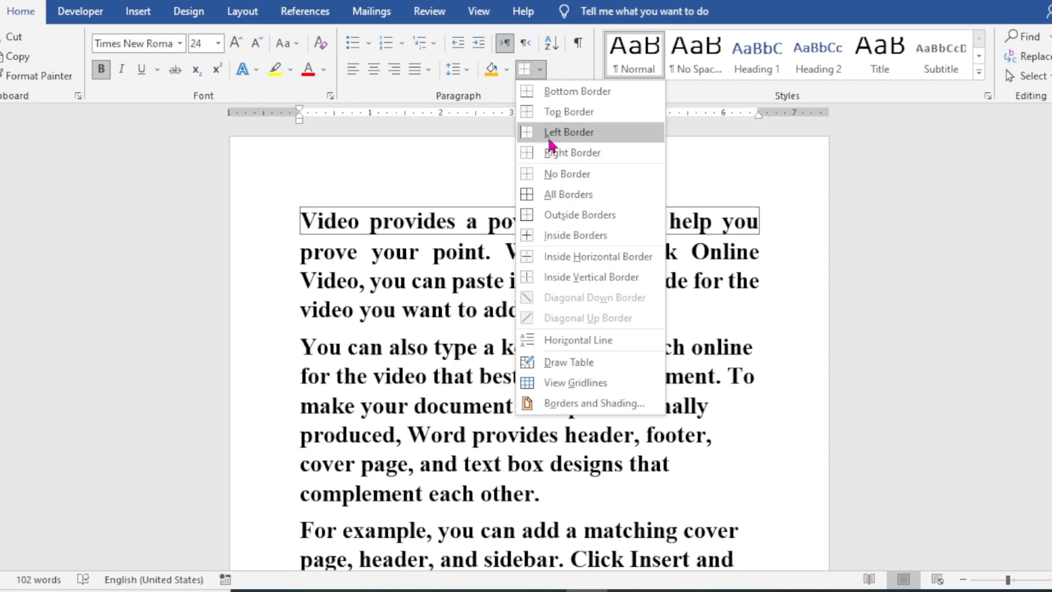
{"action": "left_click", "coordinate": [568, 195]}
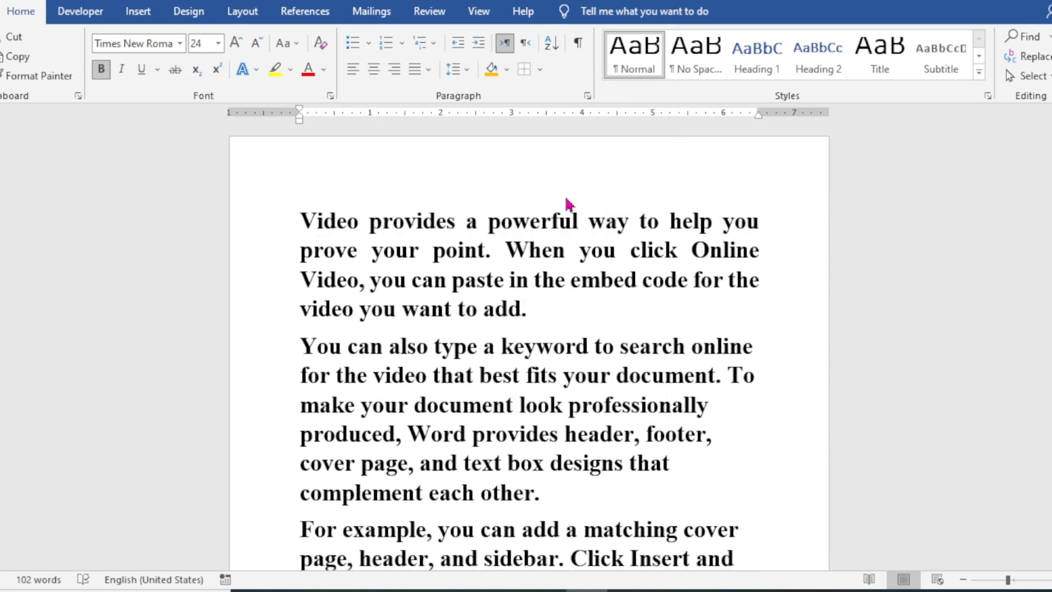
{"action": "left_click", "coordinate": [502, 347]}
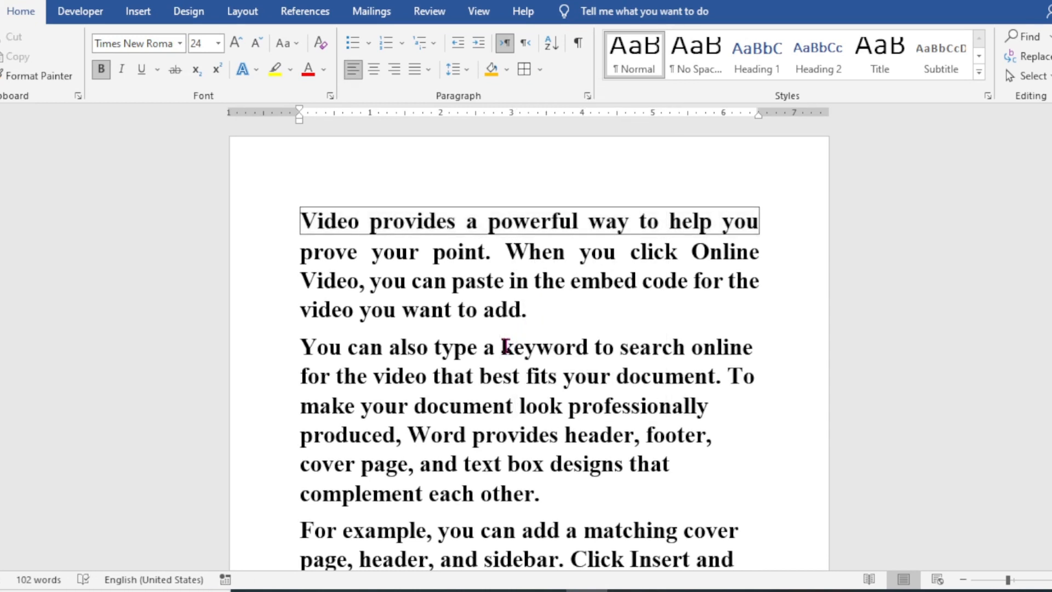